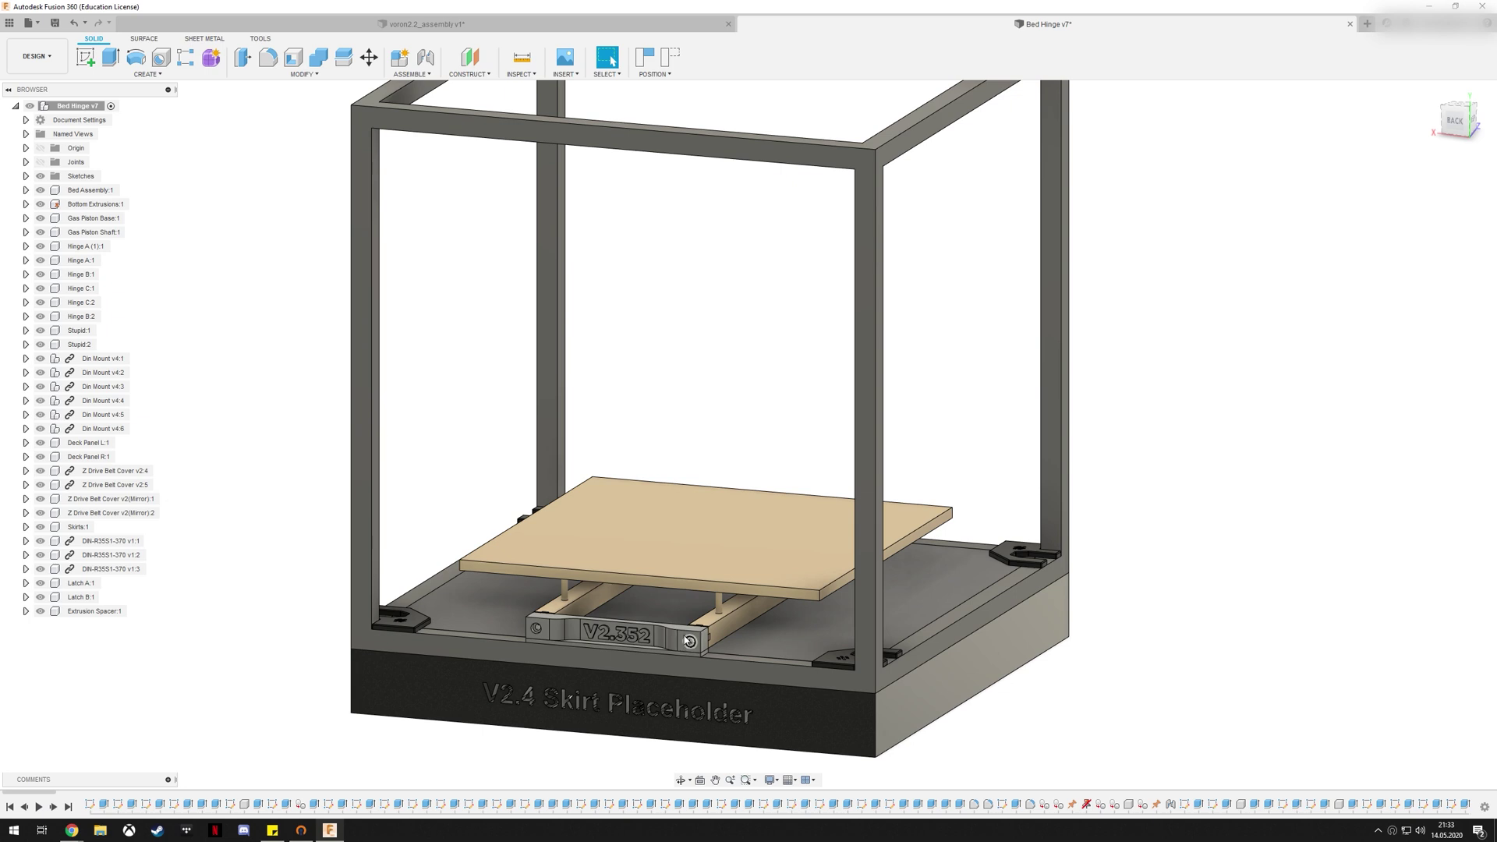
Swing the hinged bed up by its V2.352 handle, look at its underside and gas piston, and undo the movement
drag(683, 639, 844, 264)
shift+middle_drag(747, 372, 803, 493)
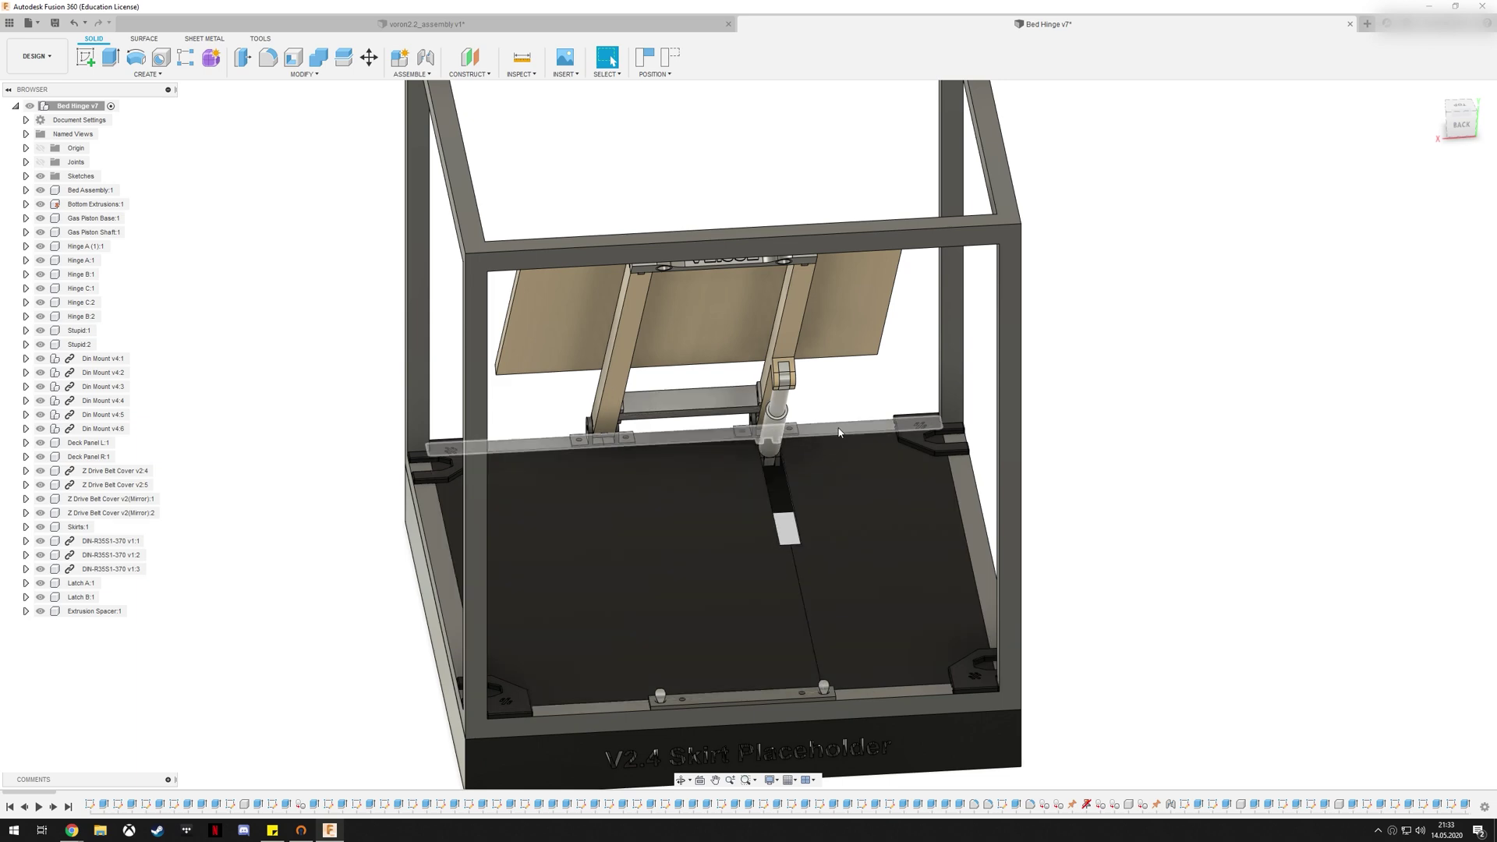
shift+middle_drag(821, 436, 778, 290)
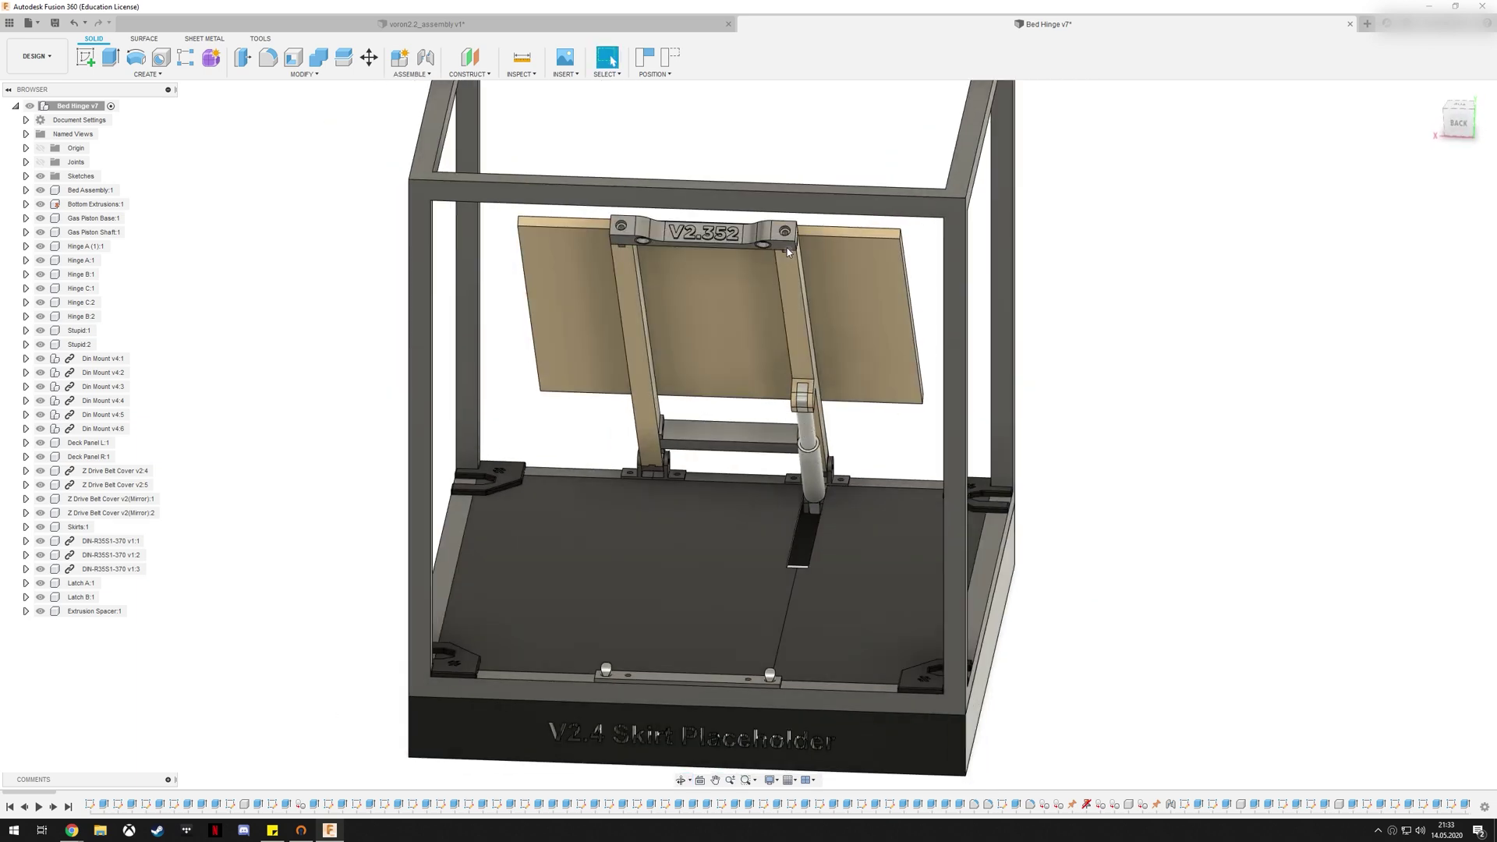
key(ctrl+z)
Tilt the bed up once more from the handle end and undo the movement
middle_drag(805, 484, 873, 344)
shift+middle_drag(874, 344, 910, 443)
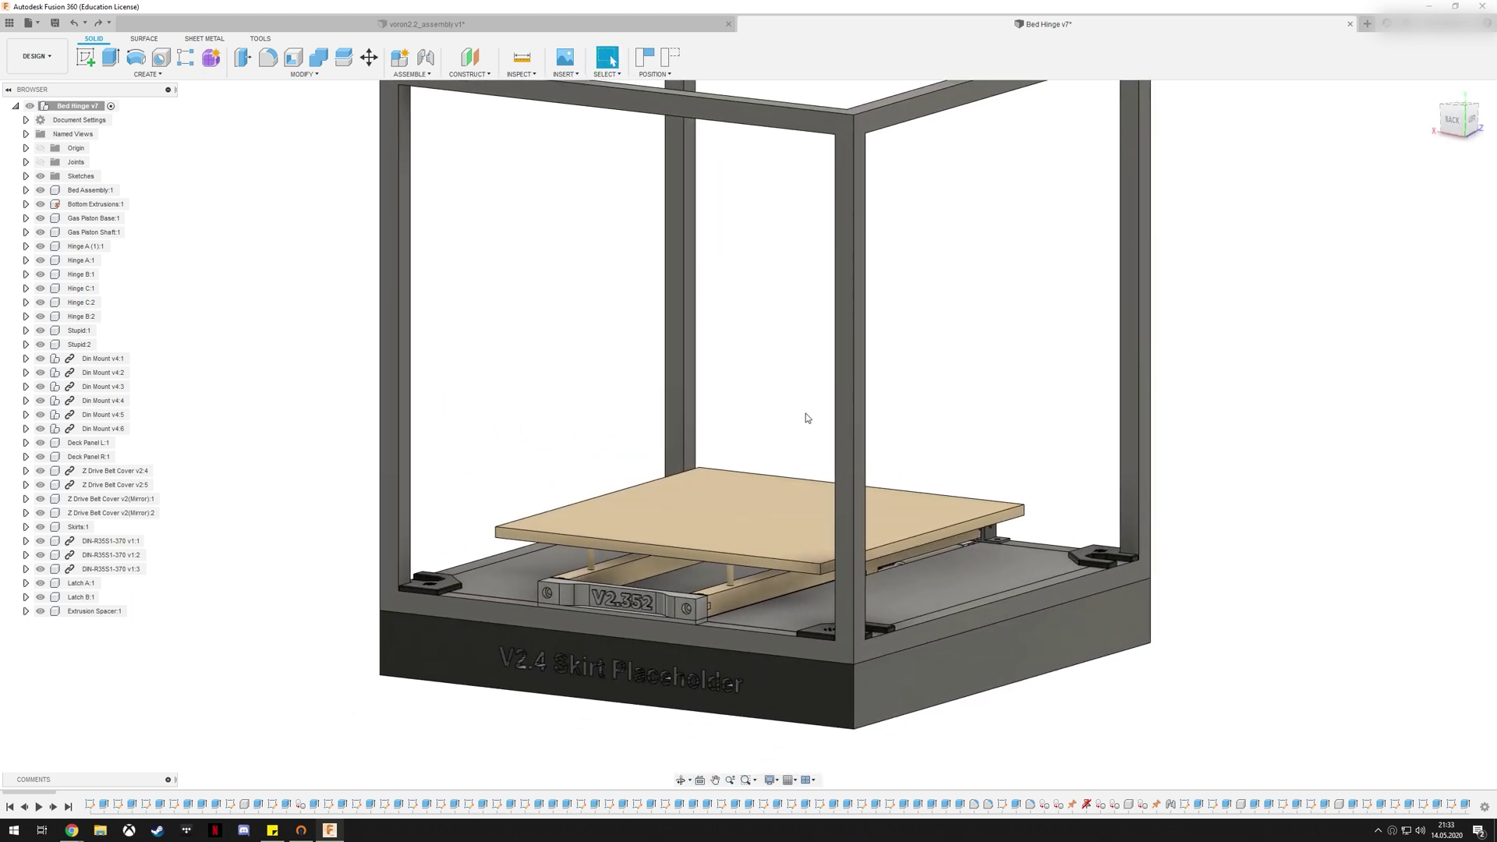
middle_drag(779, 434, 825, 471)
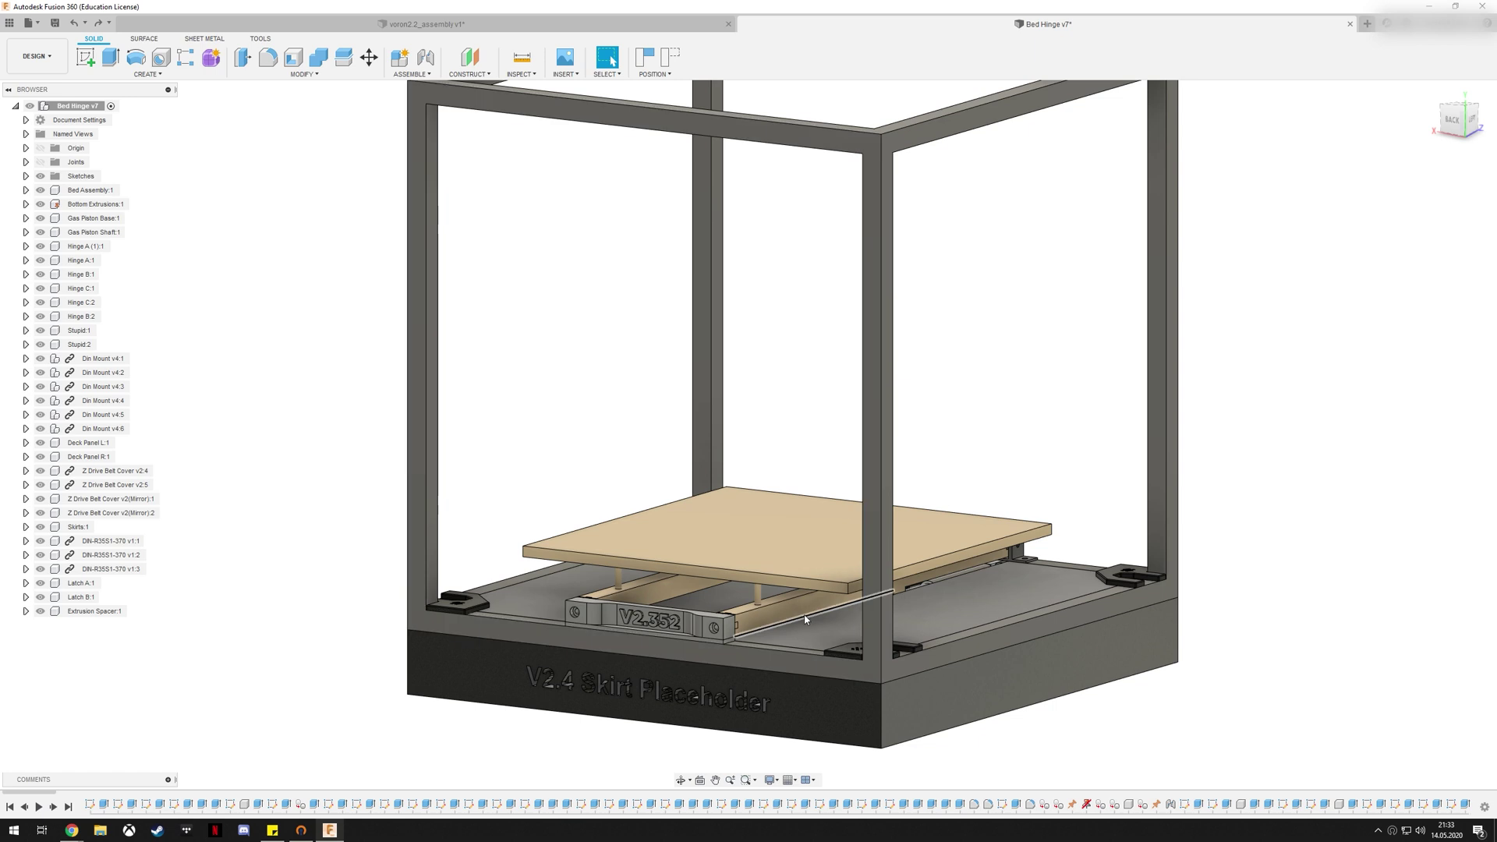
scroll(806, 620, down, 1)
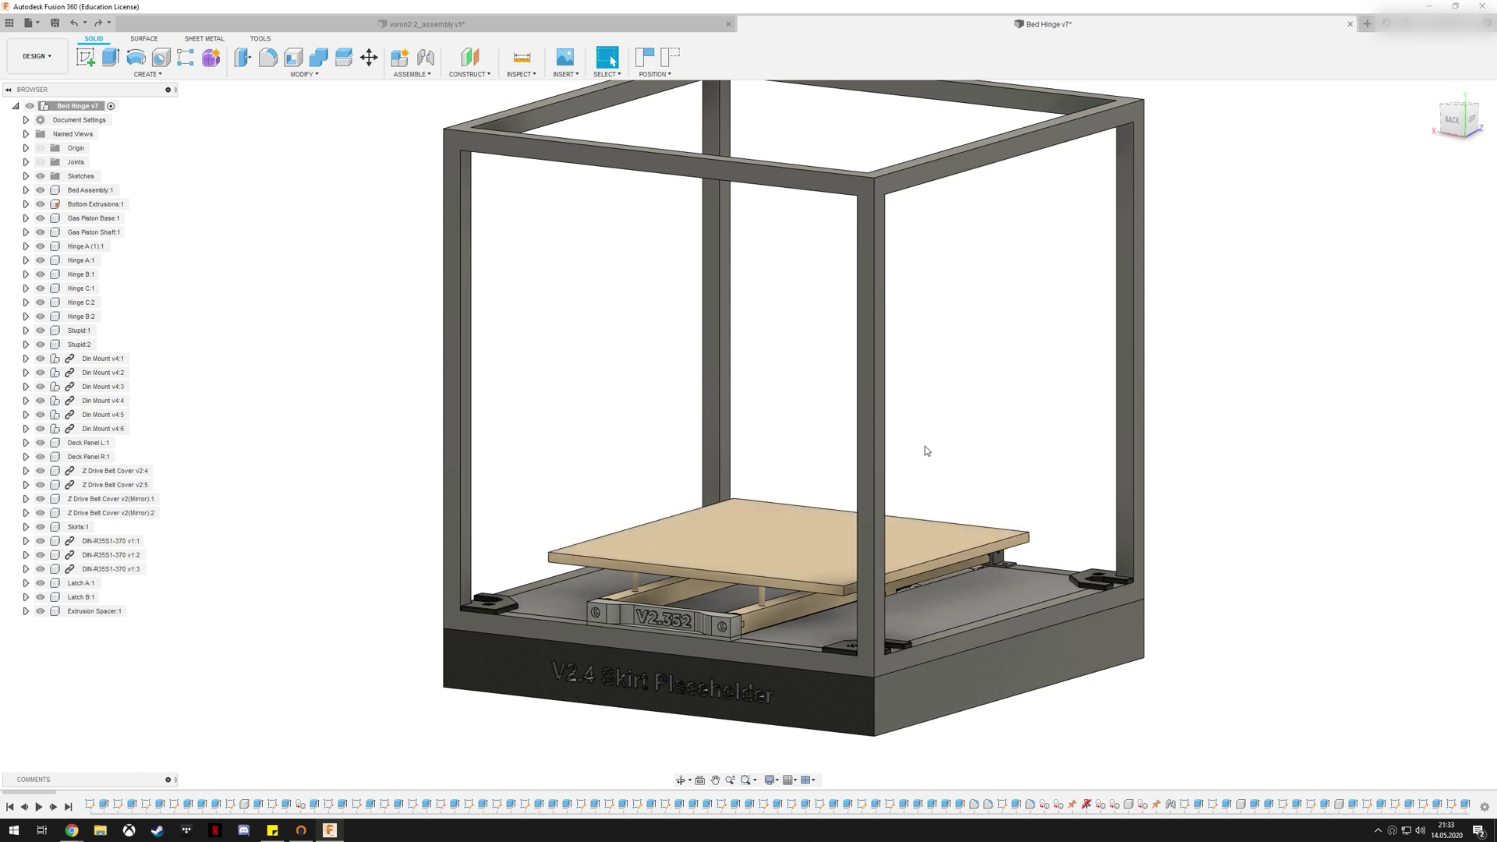
middle_drag(855, 420, 799, 431)
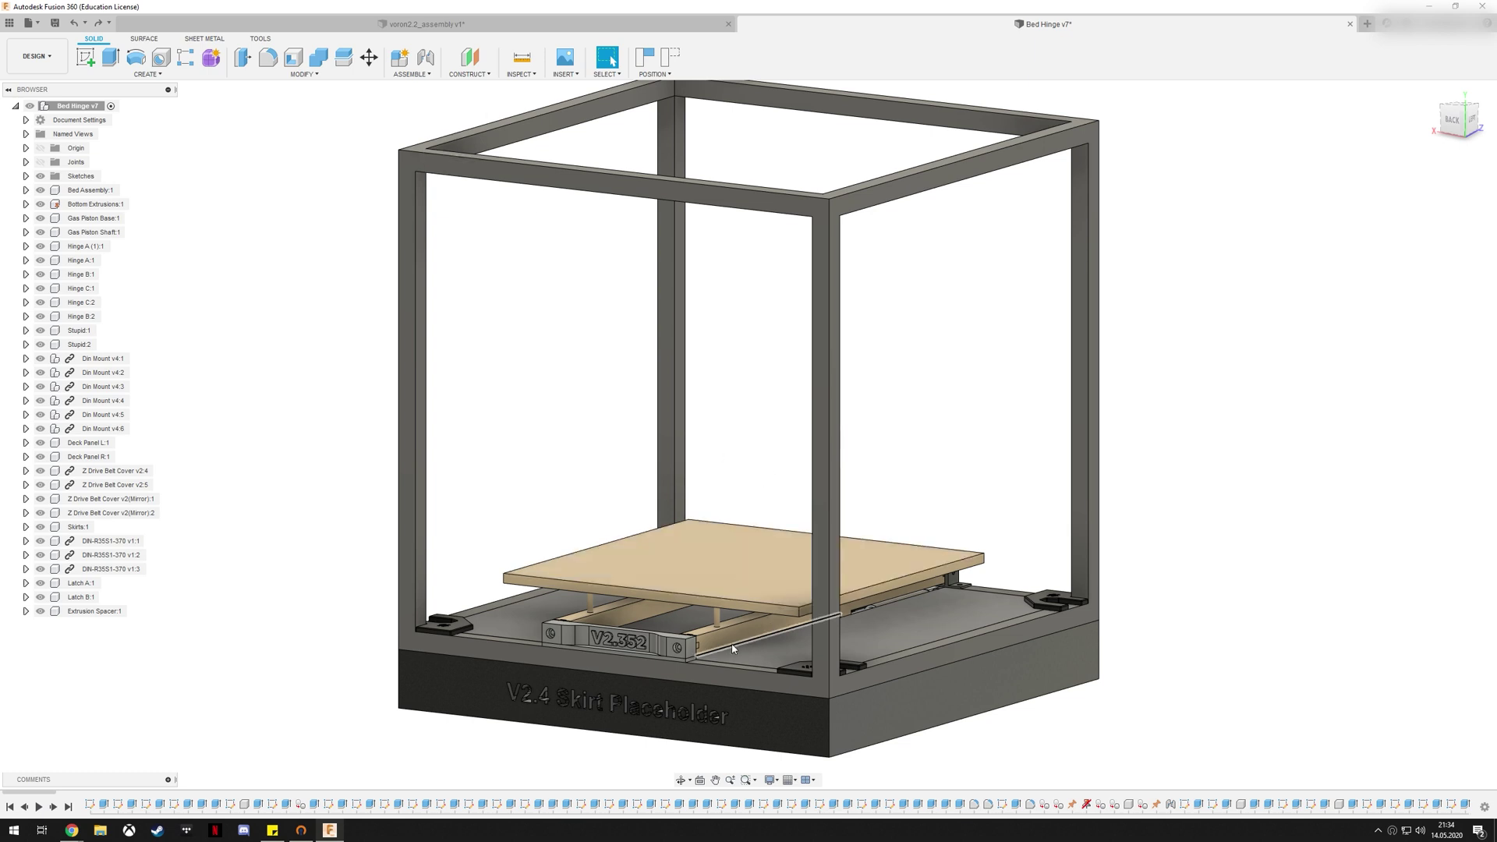
drag(726, 644, 862, 364)
key(ctrl+z)
Switch to the voron2.2_assembly design and examine from the left side how the tilted bed sits beneath the gantry
click(613, 29)
scroll(935, 354, down, 2)
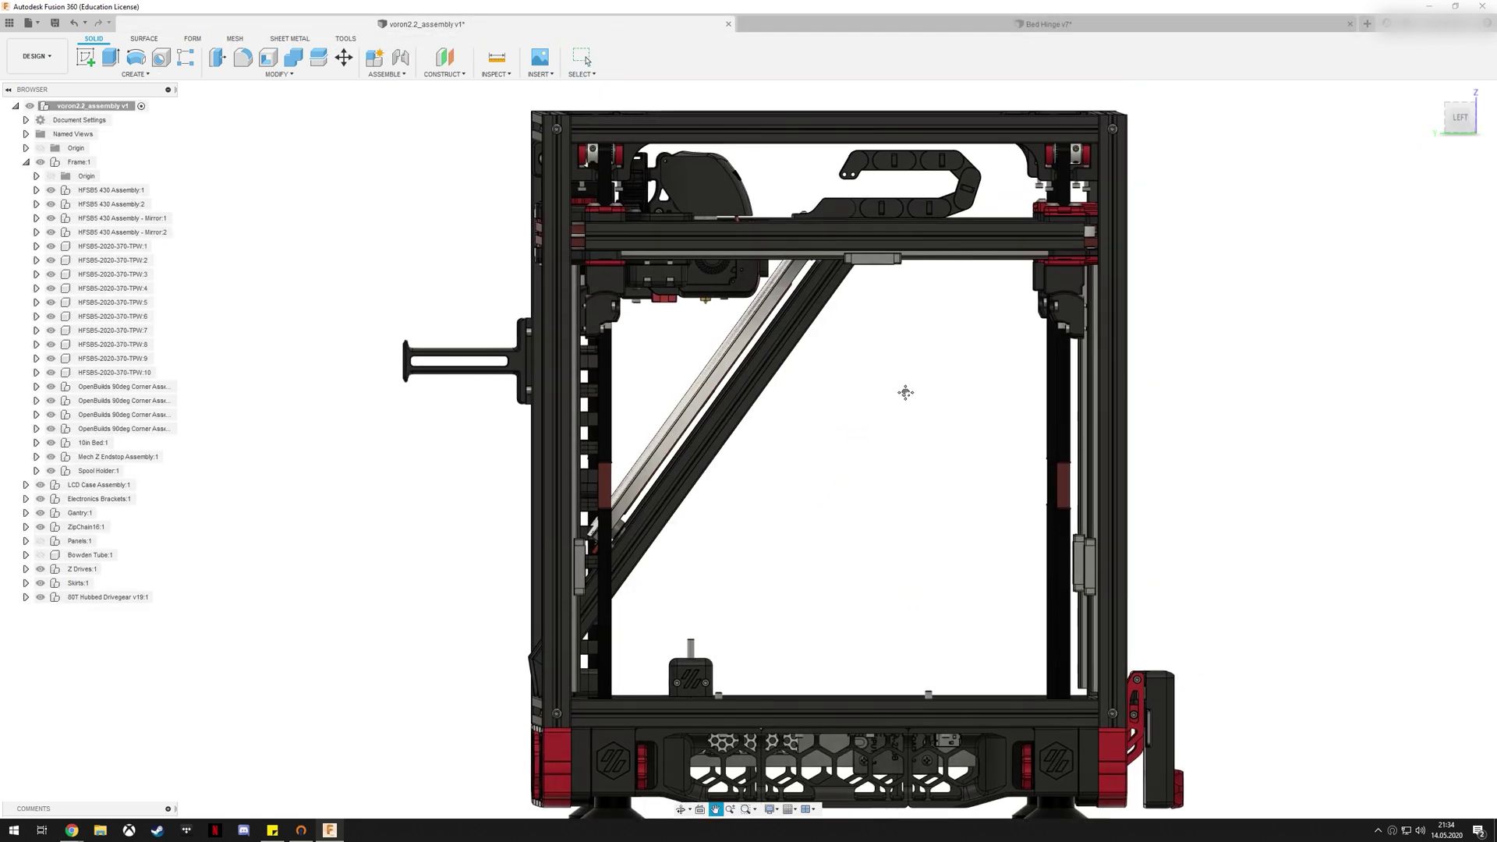
middle_drag(902, 398, 824, 375)
drag(664, 409, 696, 425)
shift+middle_drag(737, 412, 722, 498)
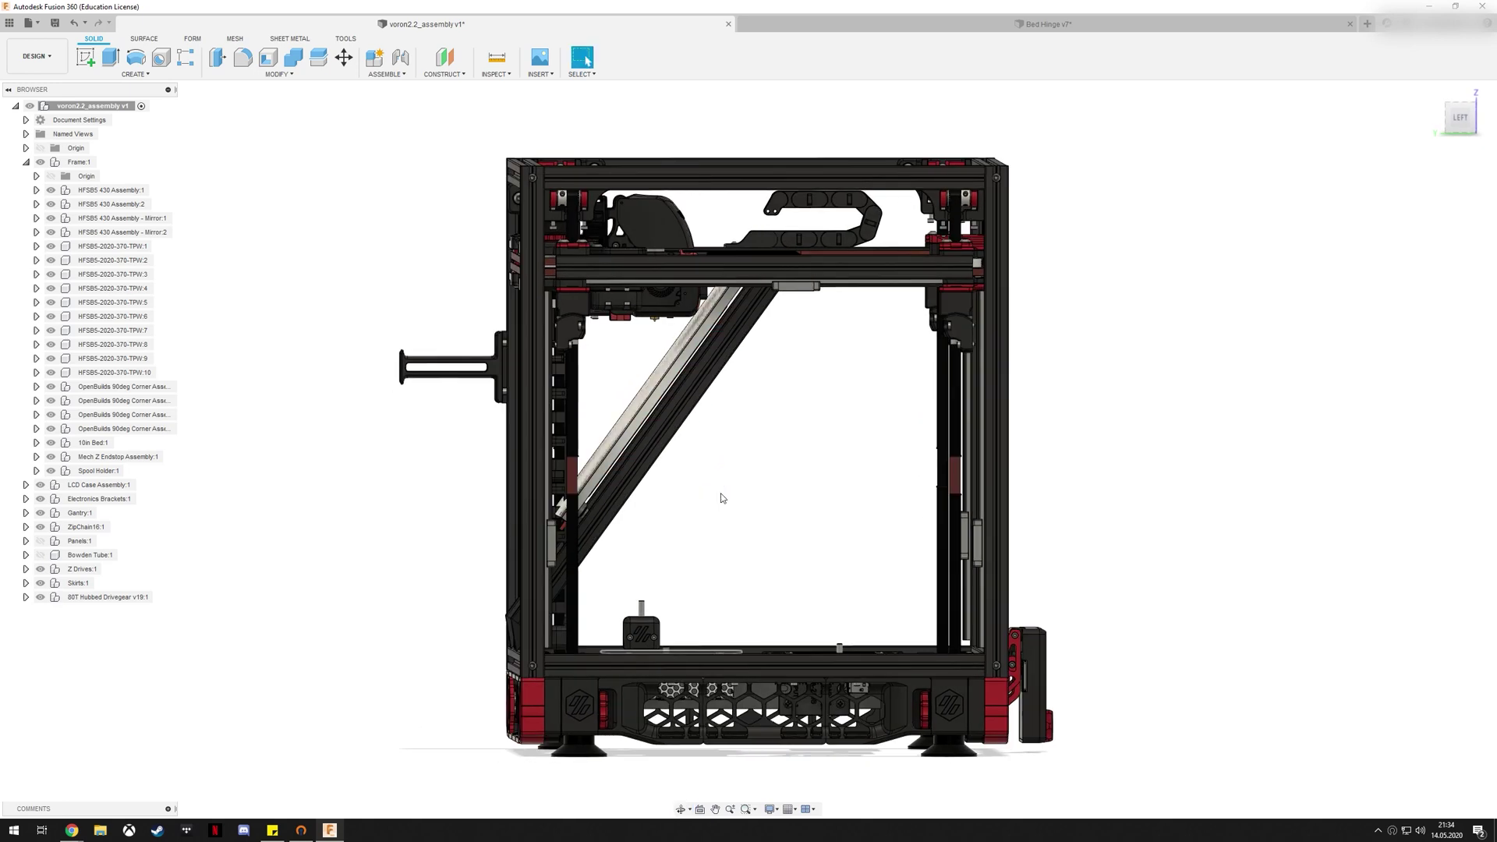
click(1460, 130)
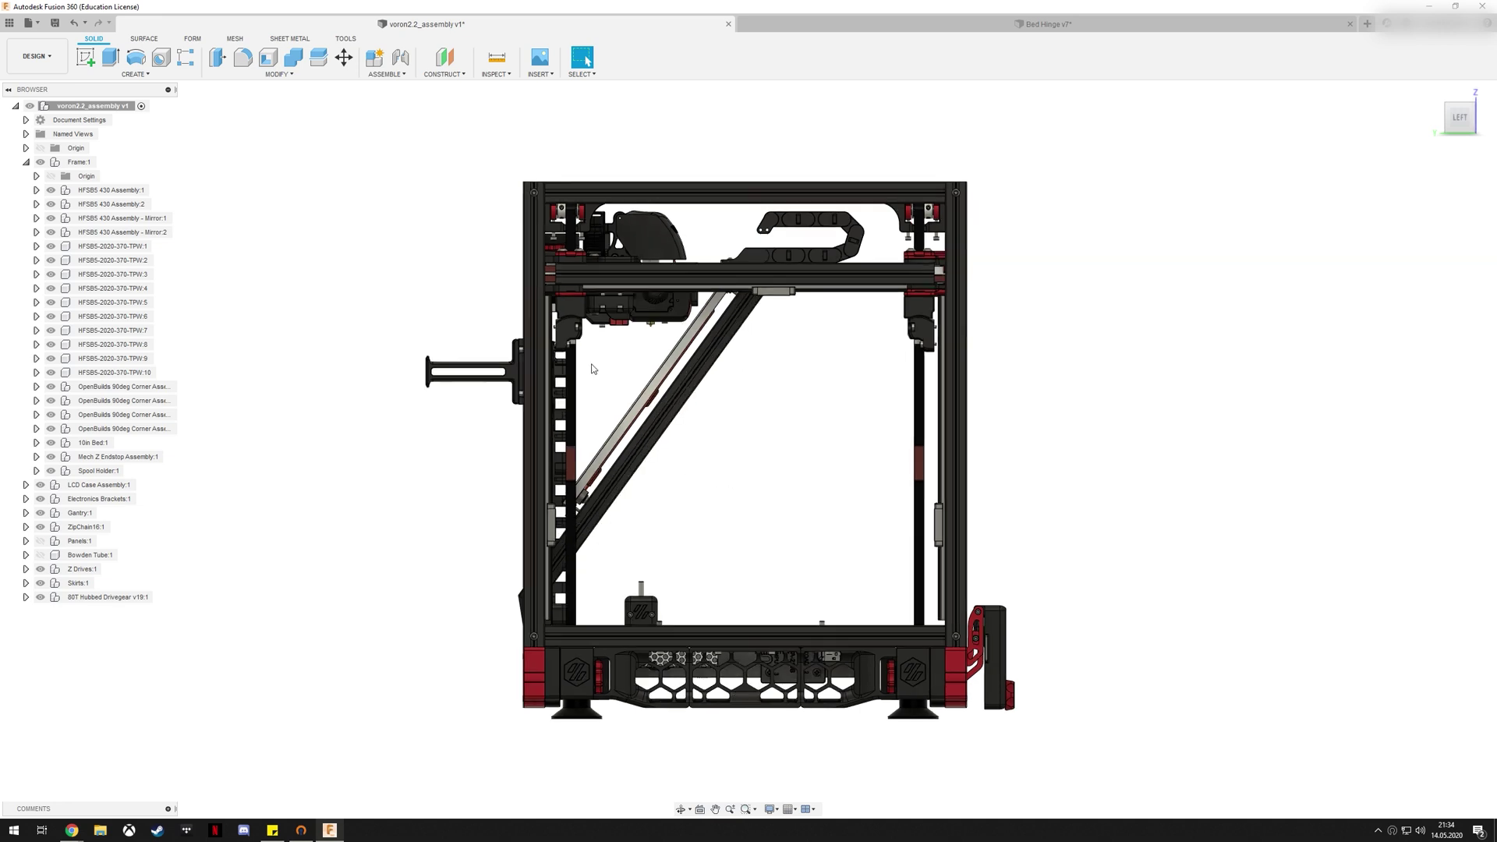
scroll(620, 320, up, 5)
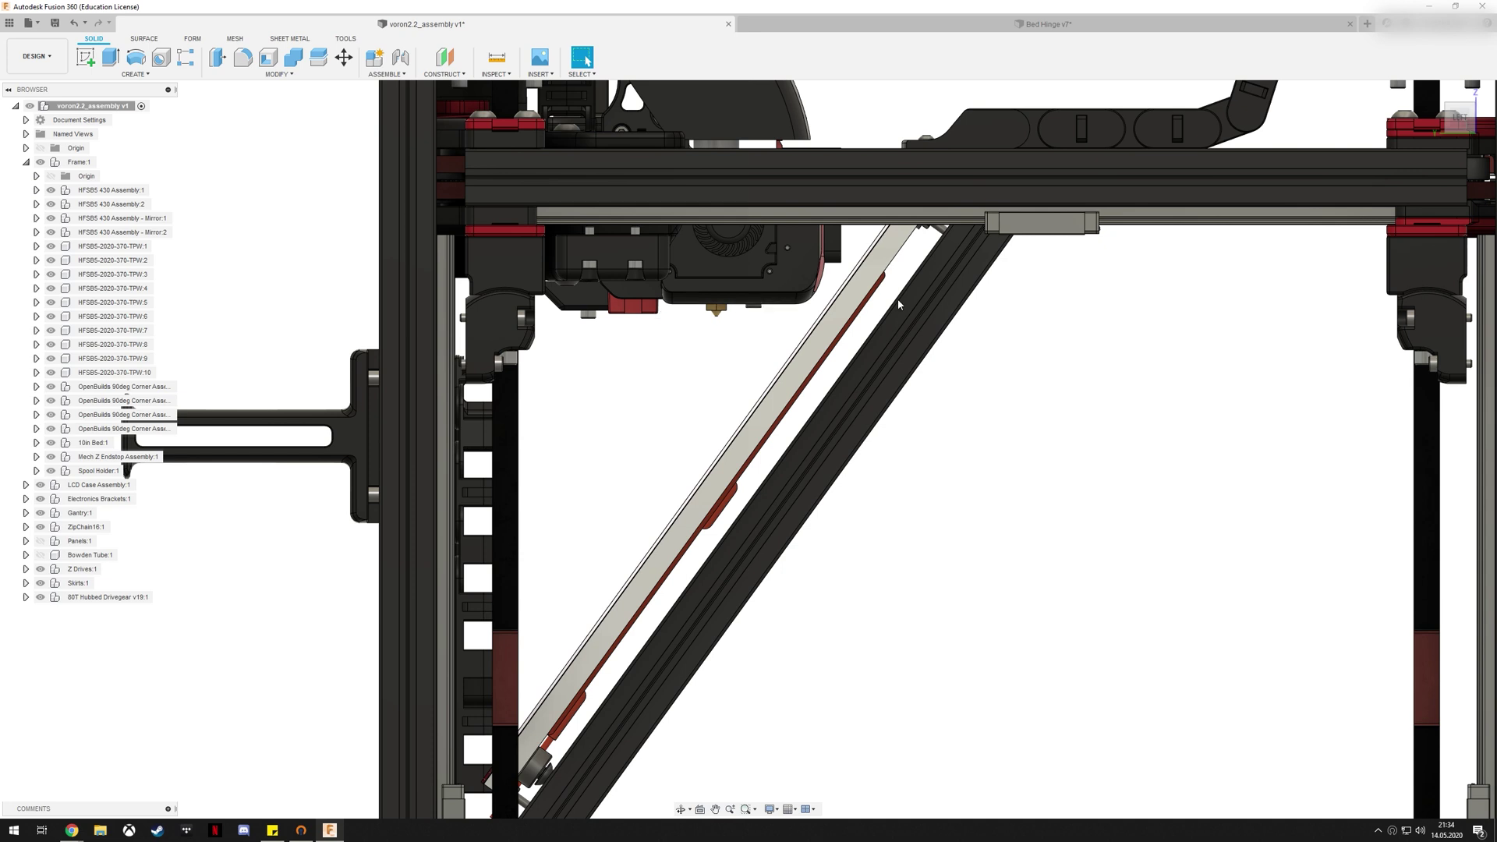
scroll(1001, 306, down, 4)
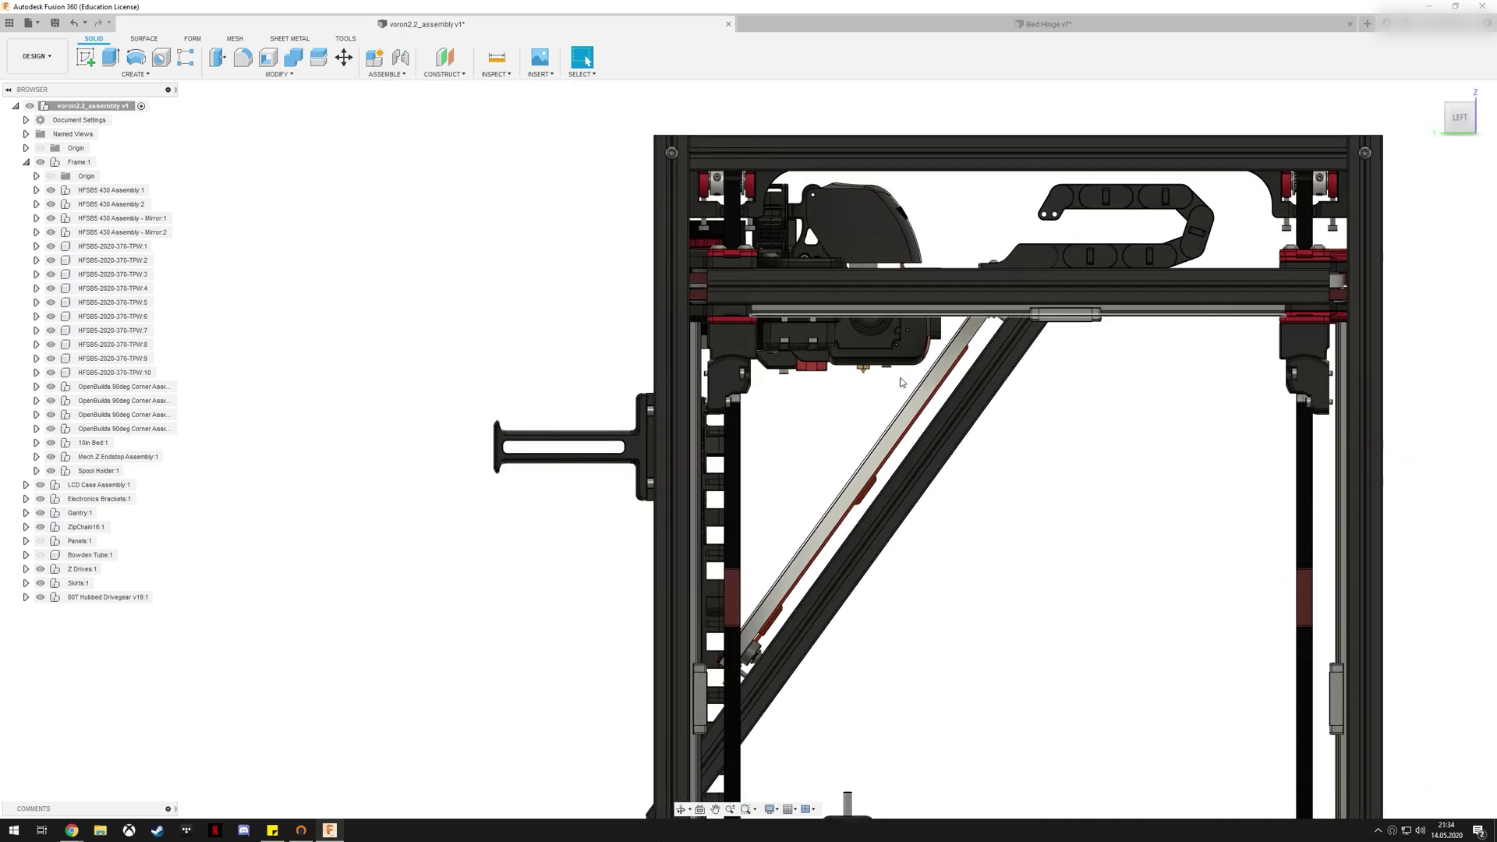
scroll(923, 402, down, 3)
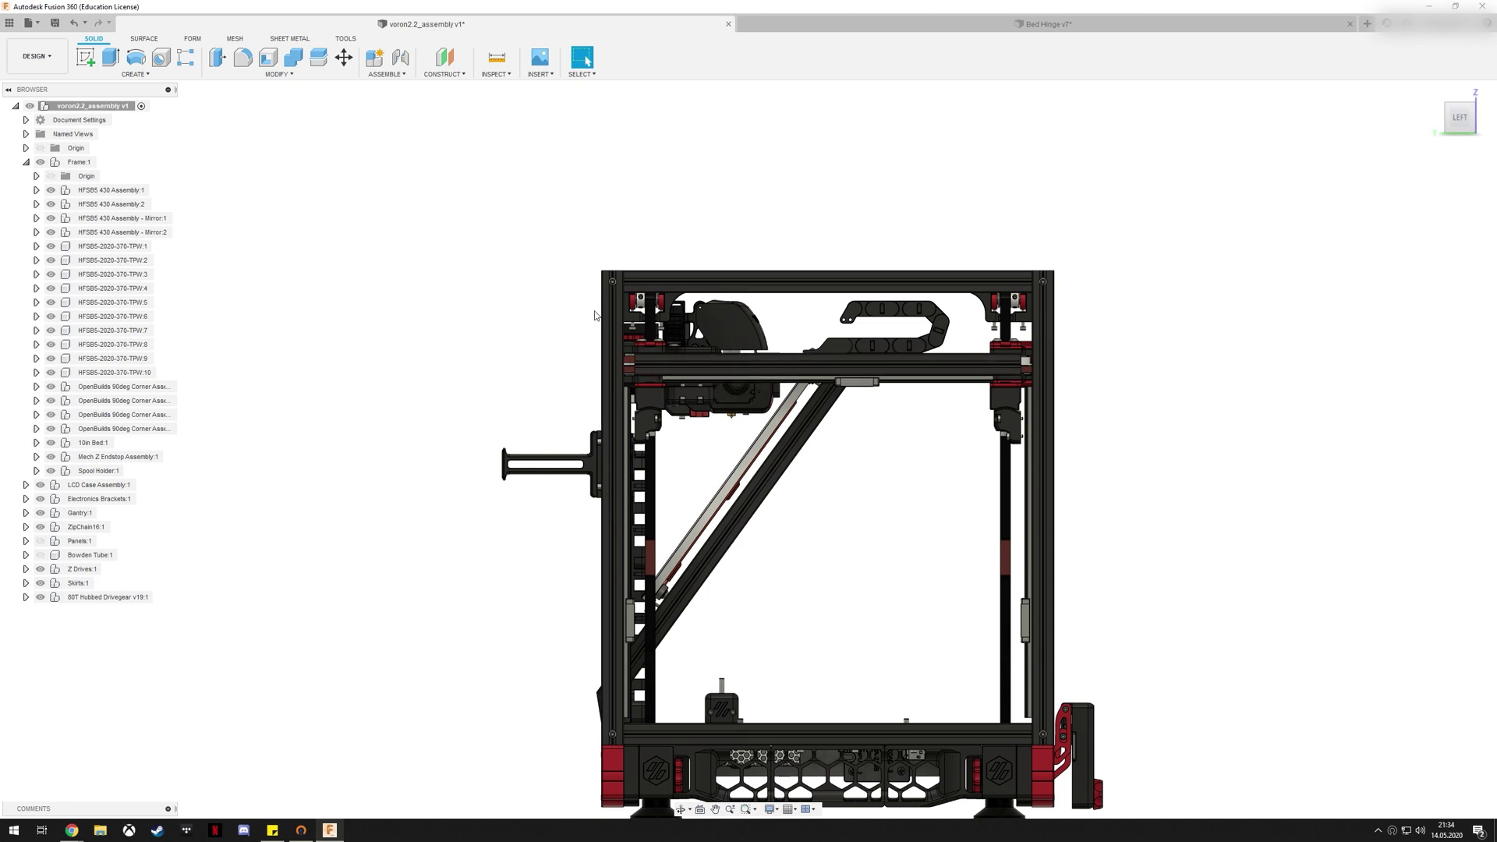
middle_drag(799, 526, 761, 492)
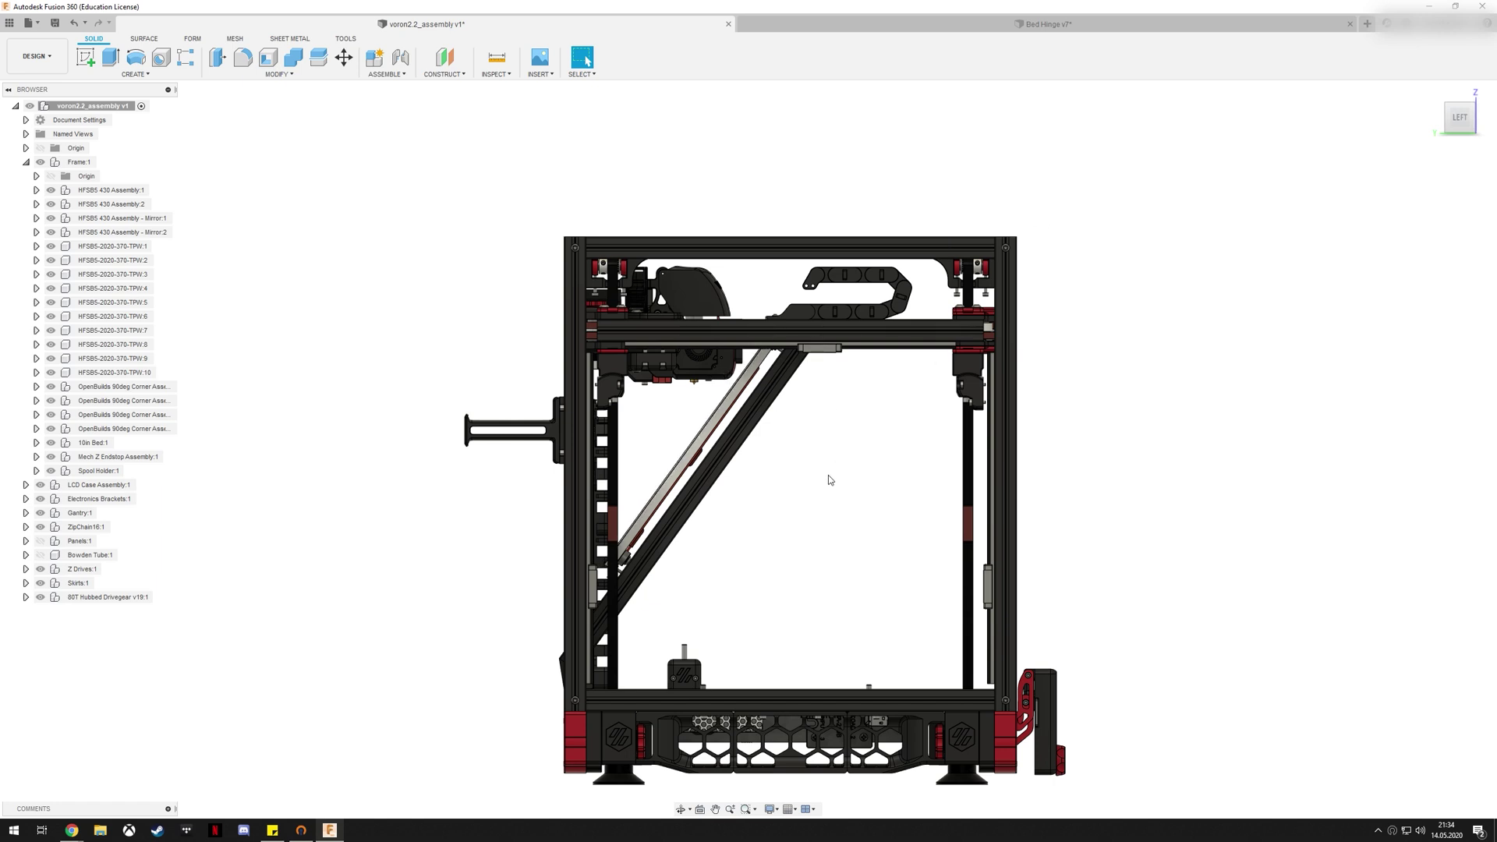
scroll(782, 441, up, 1)
middle_drag(903, 506, 763, 470)
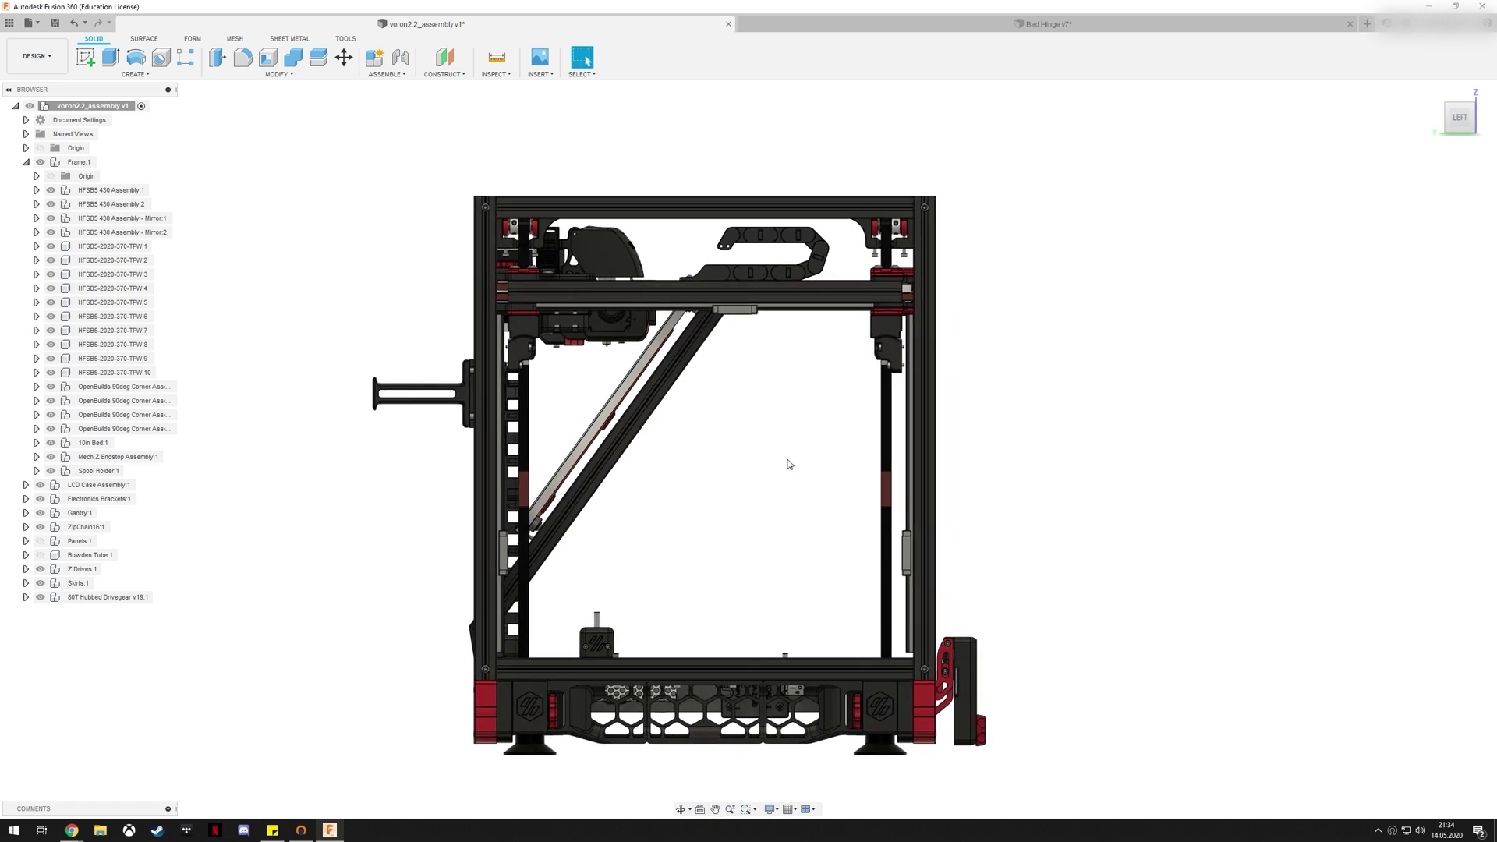
Examine the electronics bay below the raised bed of the Voron assembly from above, the front and the right side
shift+middle_drag(996, 565, 827, 546)
shift+middle_drag(836, 617, 958, 459)
mouse_move(795, 436)
shift+middle_down()
mouse_move(856, 493)
mouse_move(787, 461)
shift+middle_up()
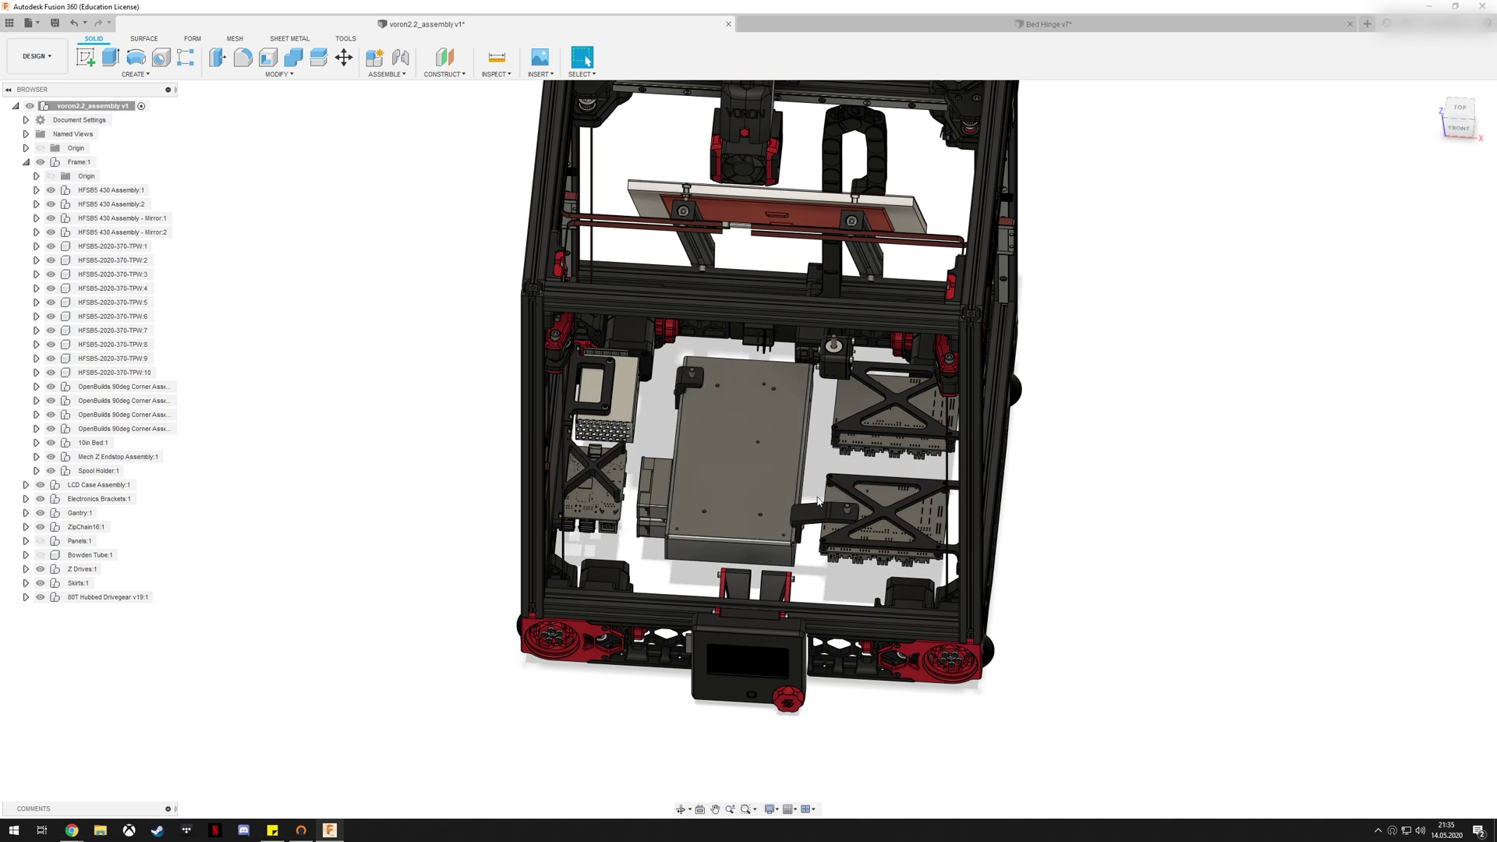
shift+middle_drag(803, 488, 750, 96)
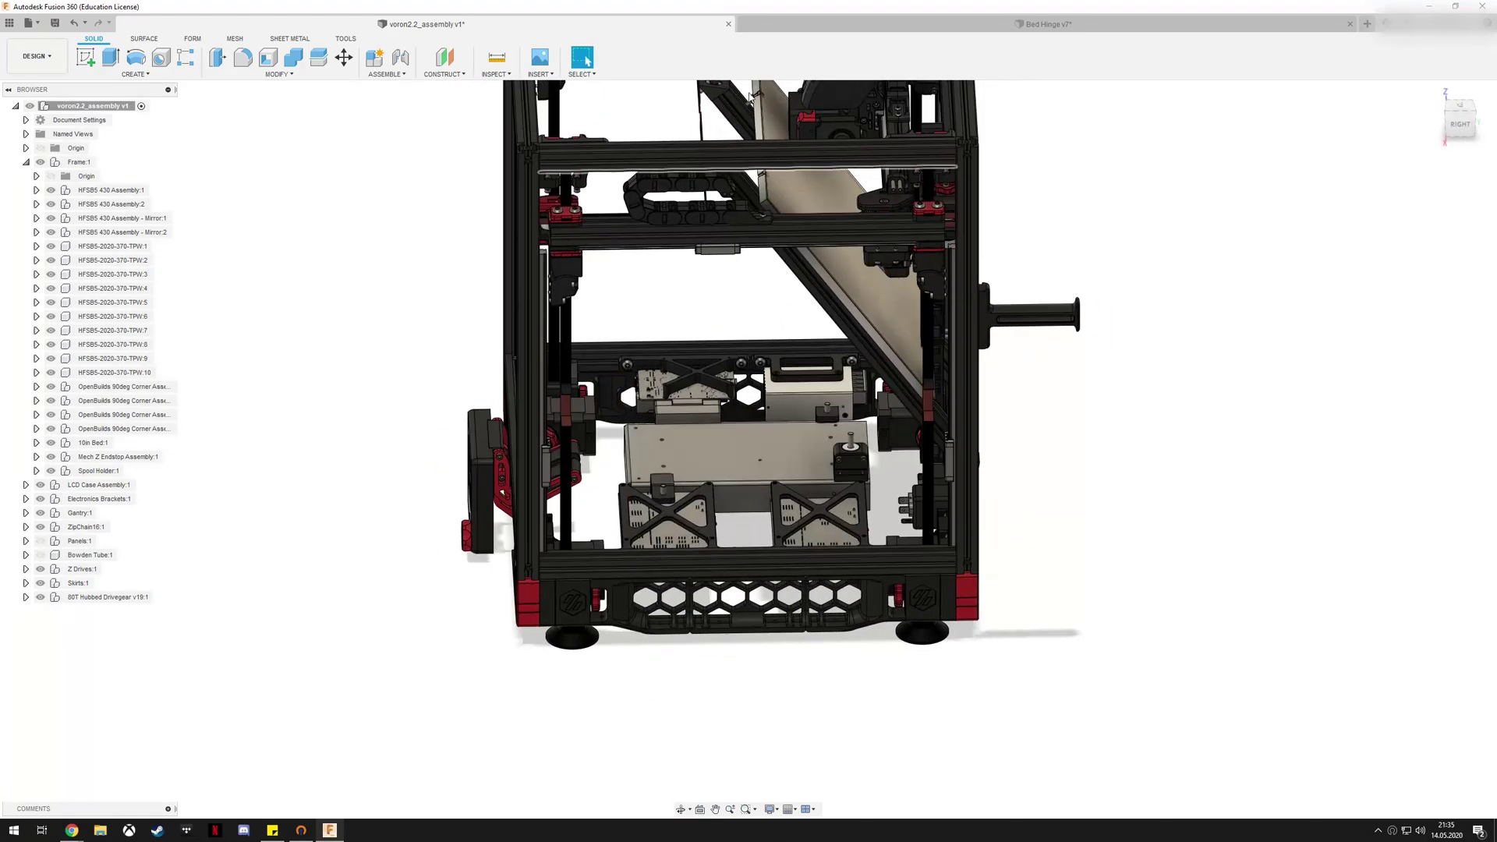
Return to the Bed Hinge design and examine the lowered bed's V2.352 handle and its seat on the frame extrusion
click(1014, 24)
shift+middle_drag(875, 465, 858, 528)
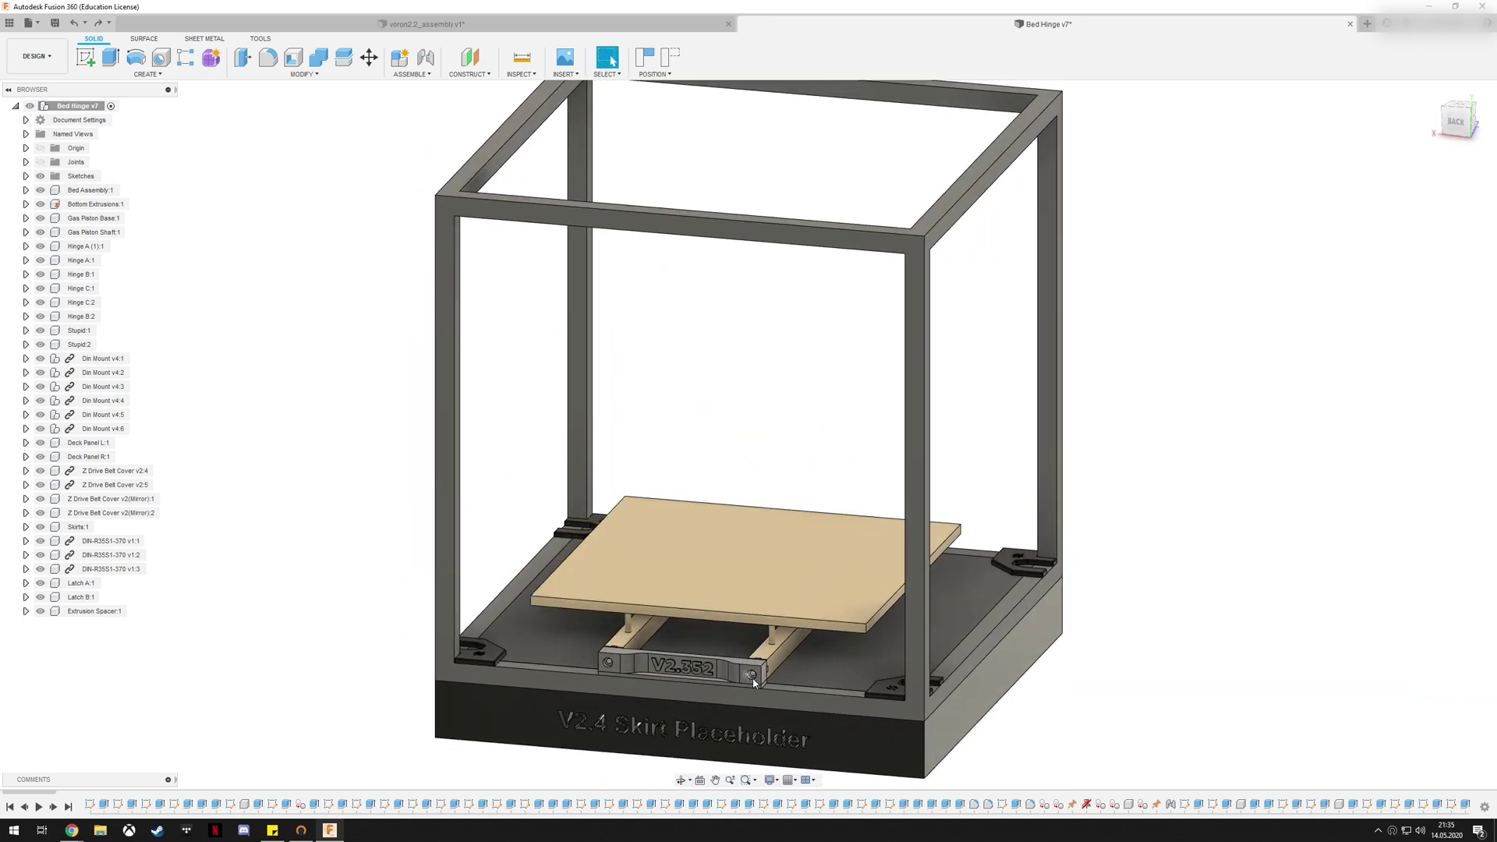
shift+middle_drag(753, 675, 788, 479)
scroll(787, 482, down, 3)
scroll(764, 524, up, 6)
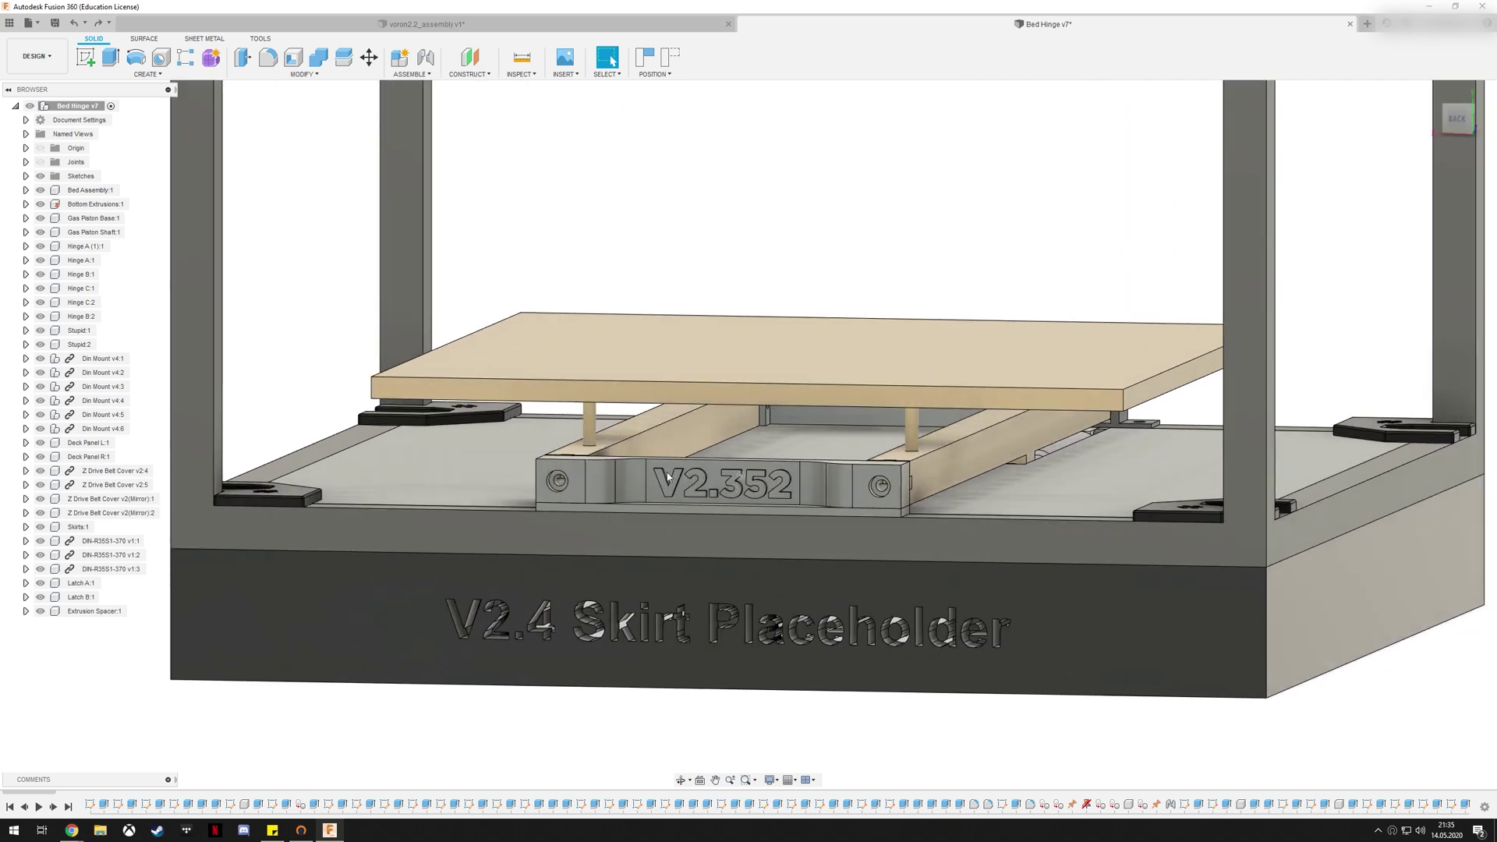
shift+middle_drag(591, 477, 843, 486)
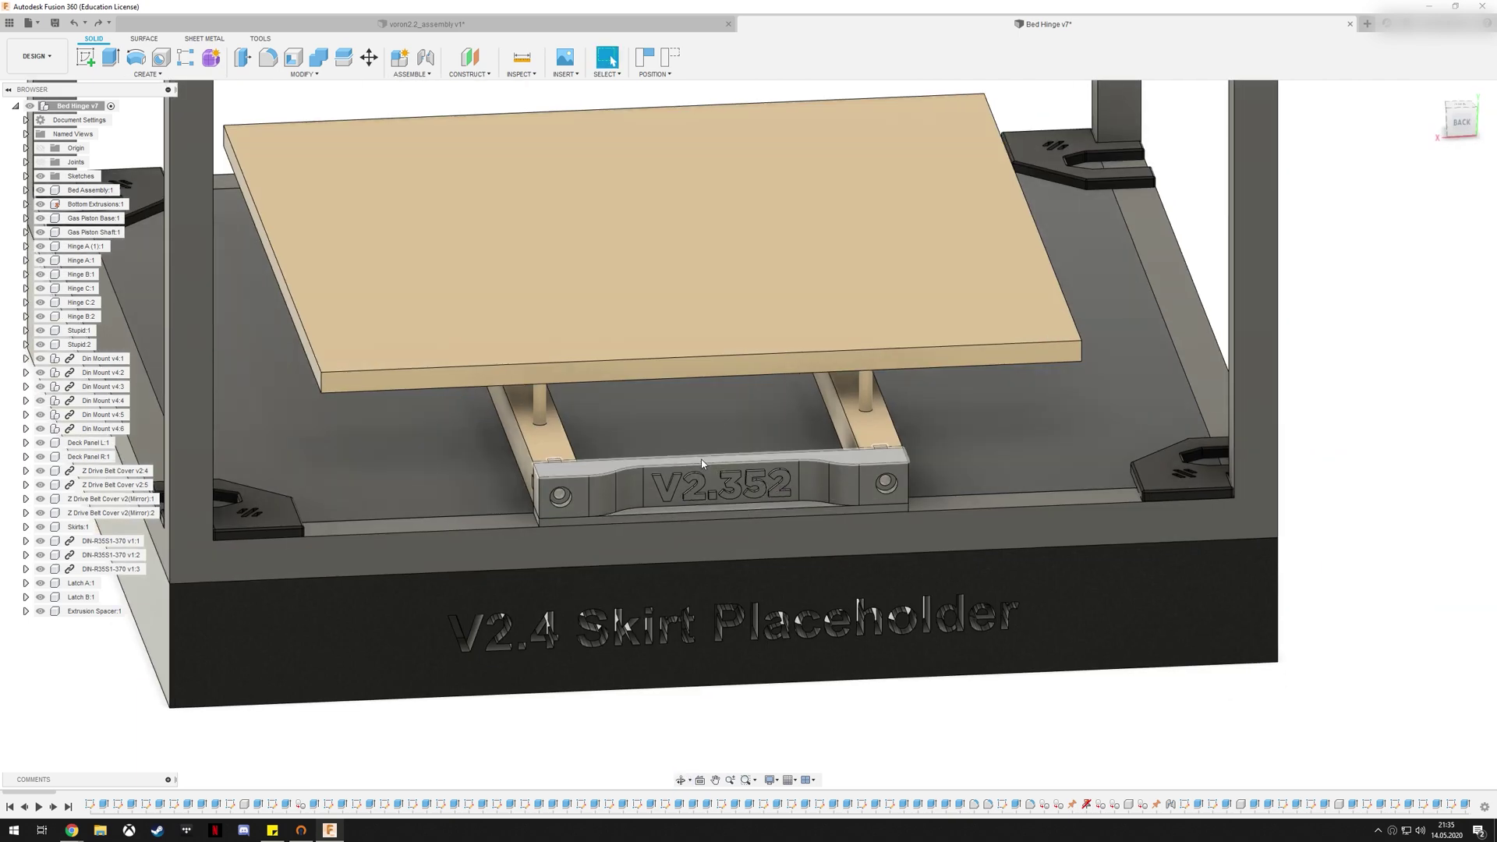
shift+middle_drag(706, 466, 702, 546)
scroll(700, 546, up, 5)
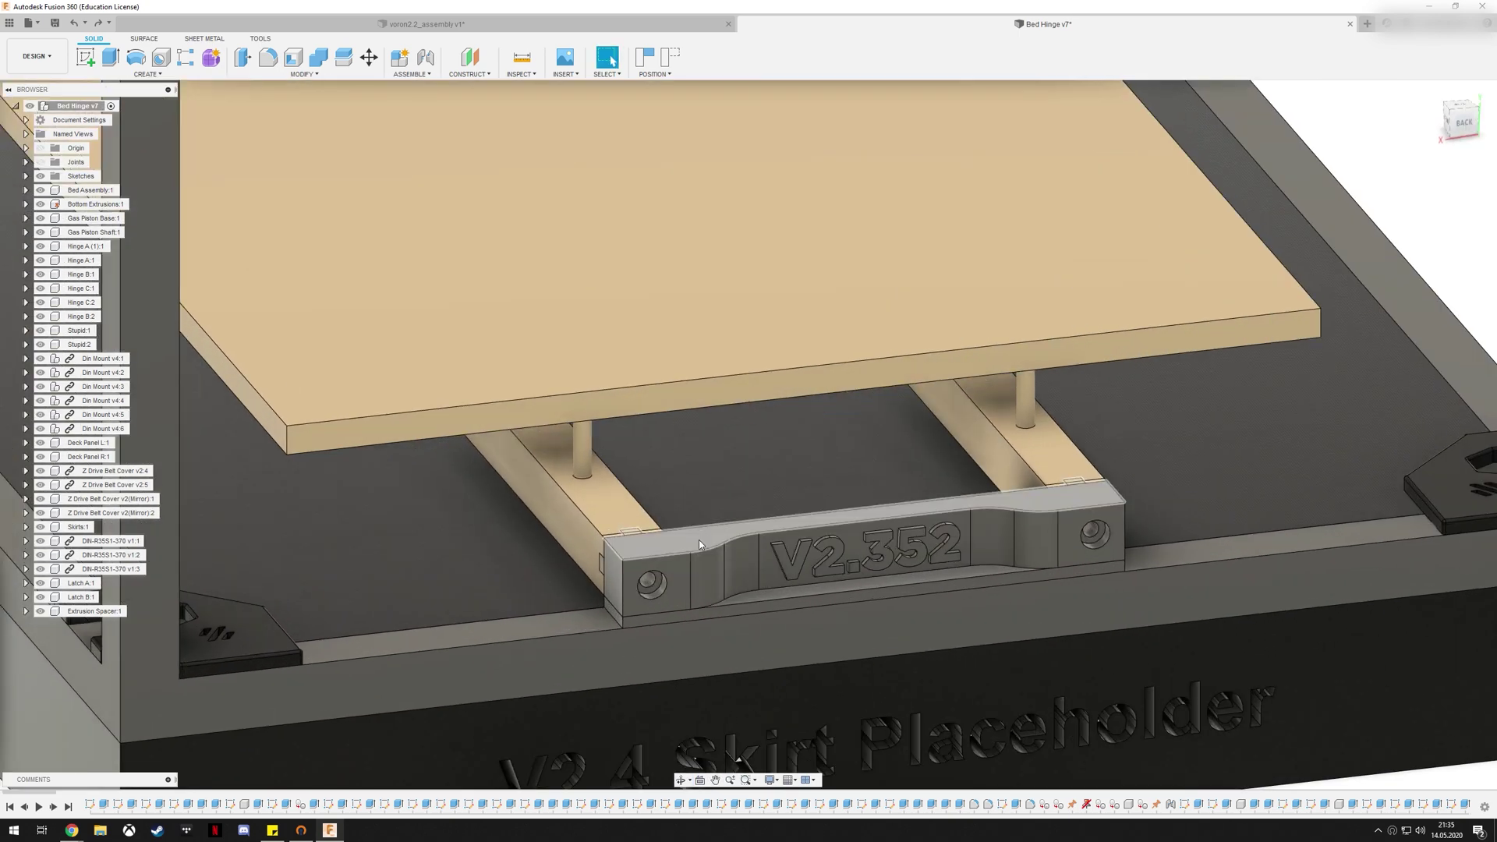
scroll(699, 546, down, 5)
scroll(836, 578, up, 4)
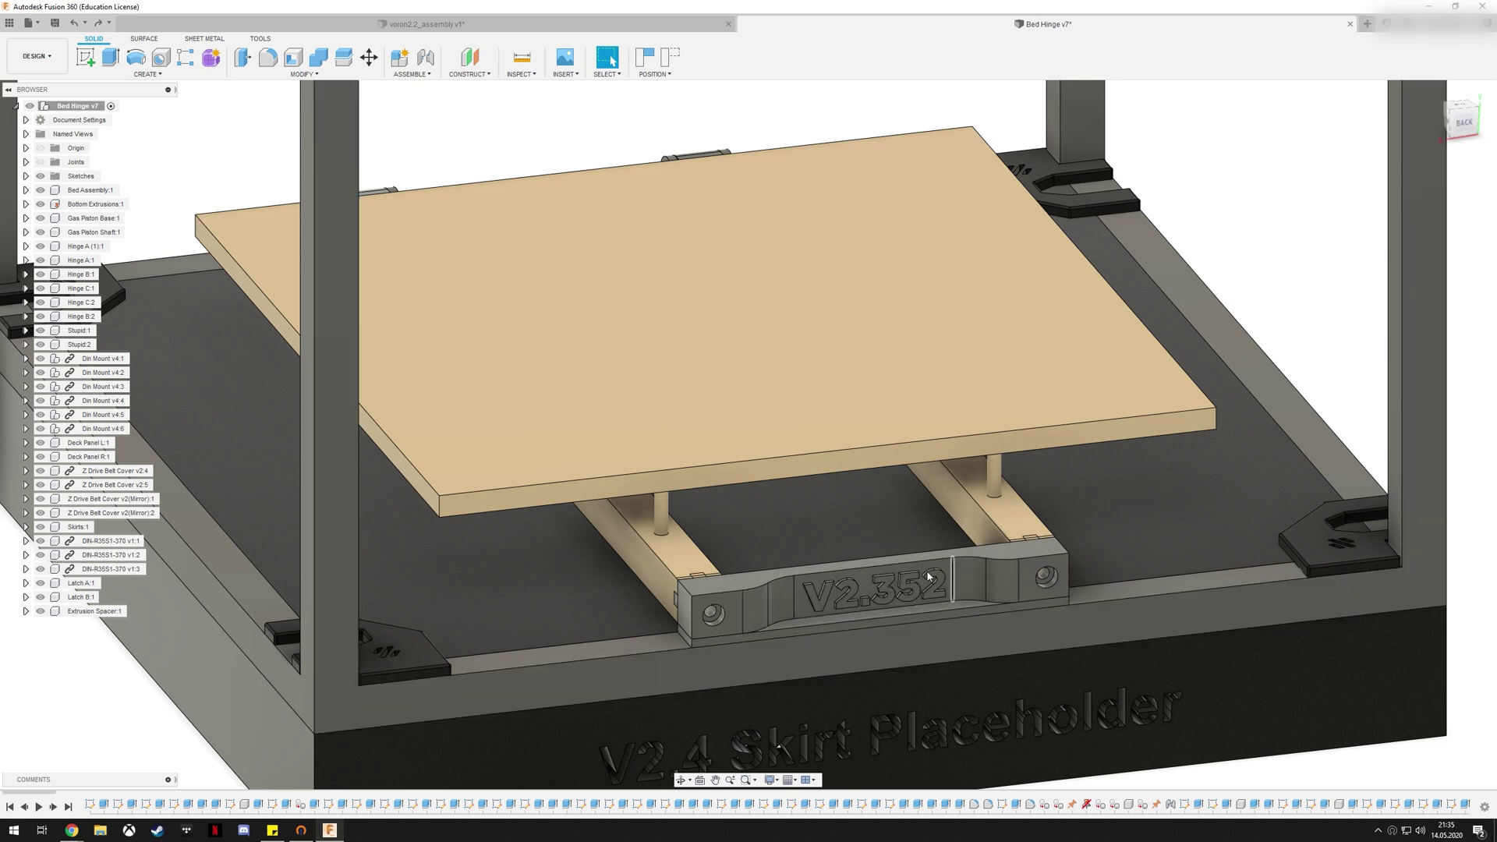
mouse_move(912, 560)
middle_down()
mouse_move(970, 582)
mouse_move(969, 556)
mouse_move(954, 555)
mouse_move(897, 584)
middle_up()
scroll(955, 558, down, 3)
scroll(897, 583, up, 3)
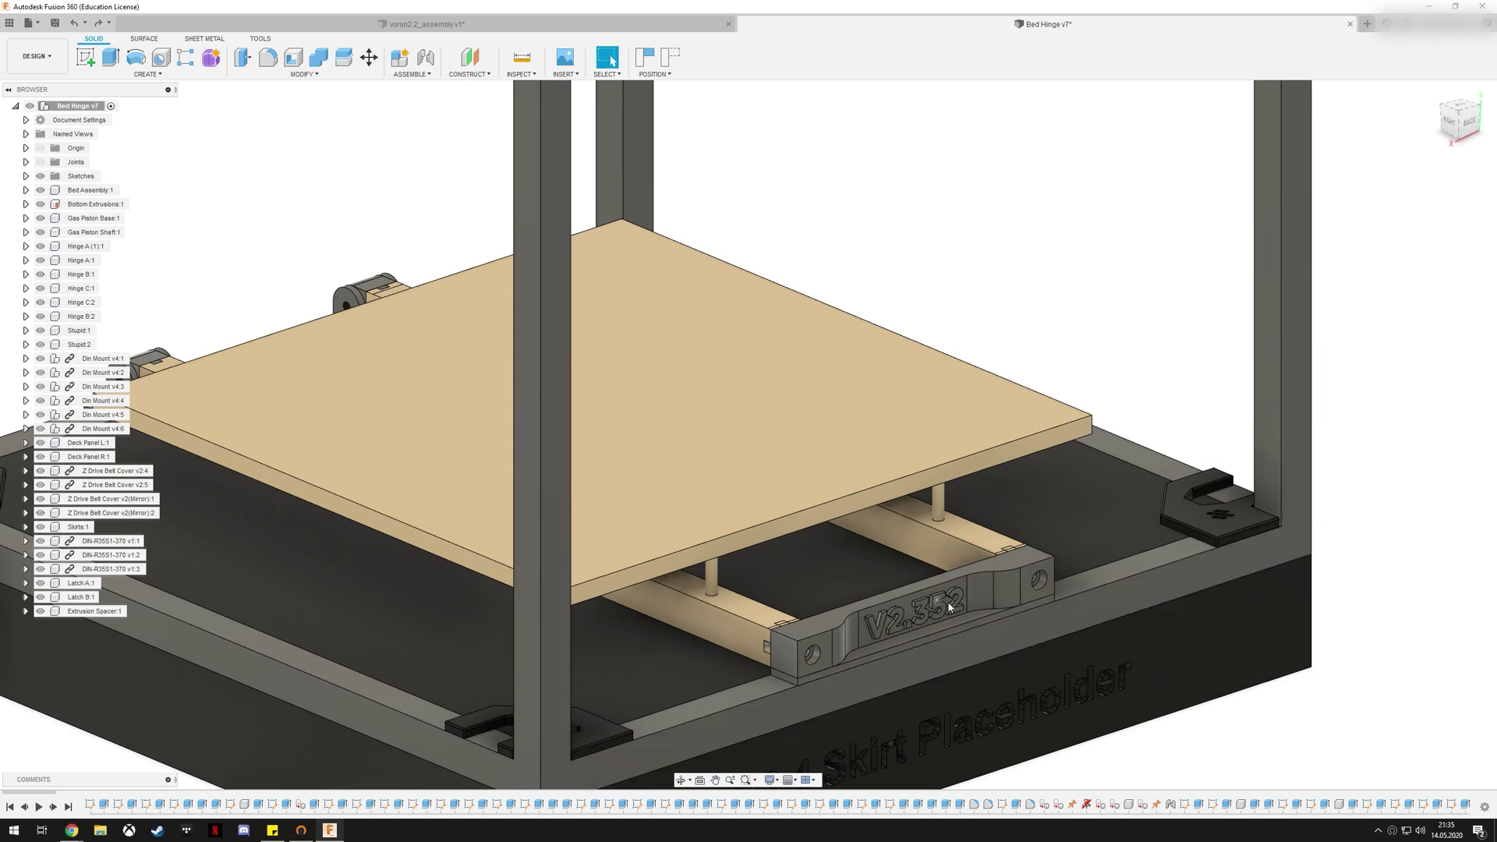
Swing the bed fully upright on its hinges to expose both deck panels
drag(989, 607, 605, 50)
shift+middle_drag(640, 528, 606, 517)
scroll(605, 516, down, 3)
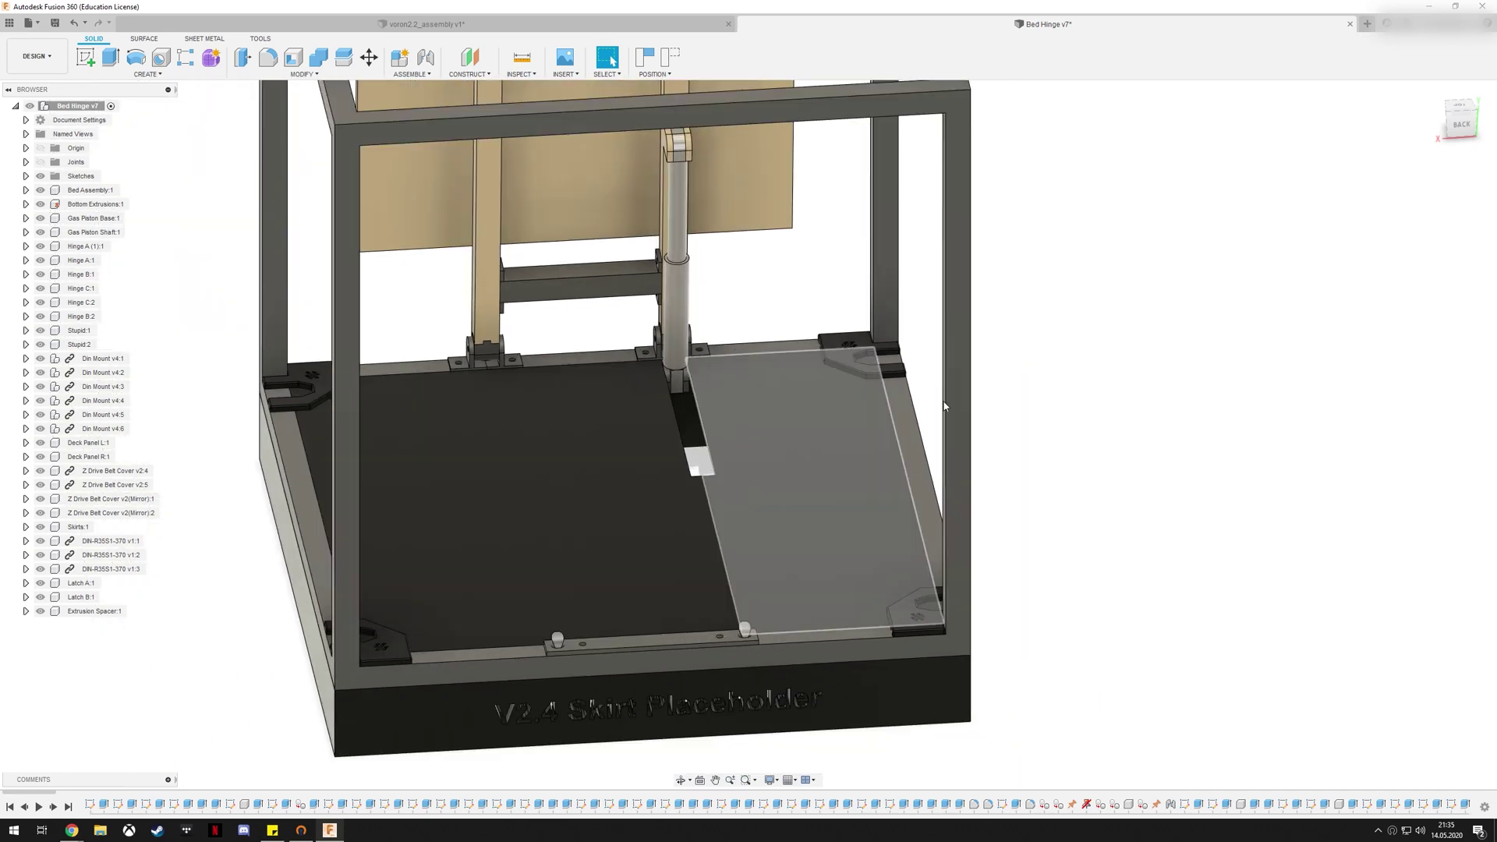
middle_drag(807, 505, 936, 508)
scroll(937, 509, down, 2)
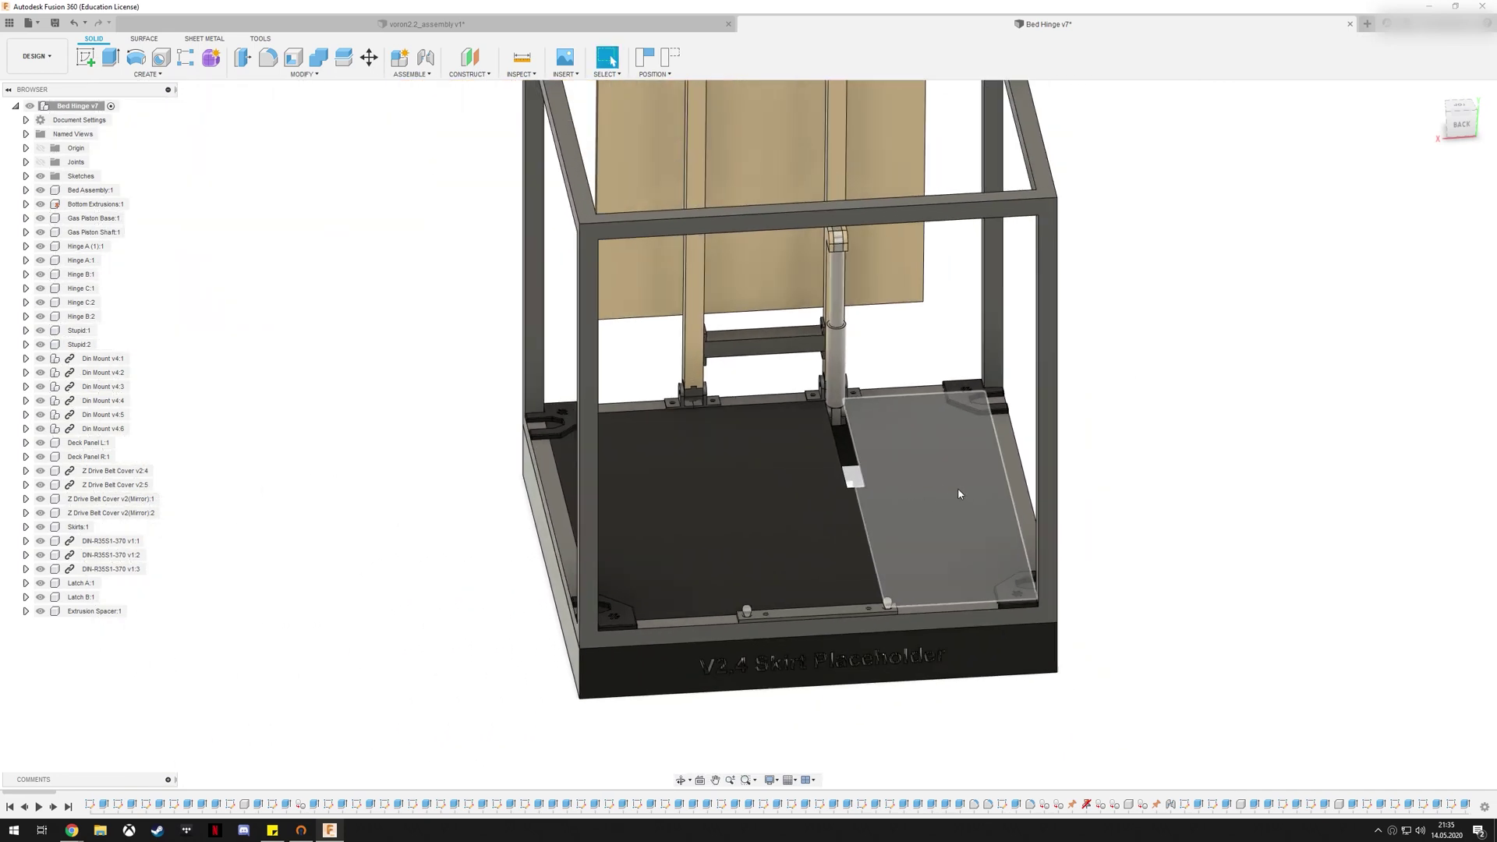
Move both deck panels sideways out of the frame to expose the DIN rails
drag(961, 467, 1309, 367)
drag(678, 537, 286, 549)
shift+middle_drag(834, 421, 1045, 292)
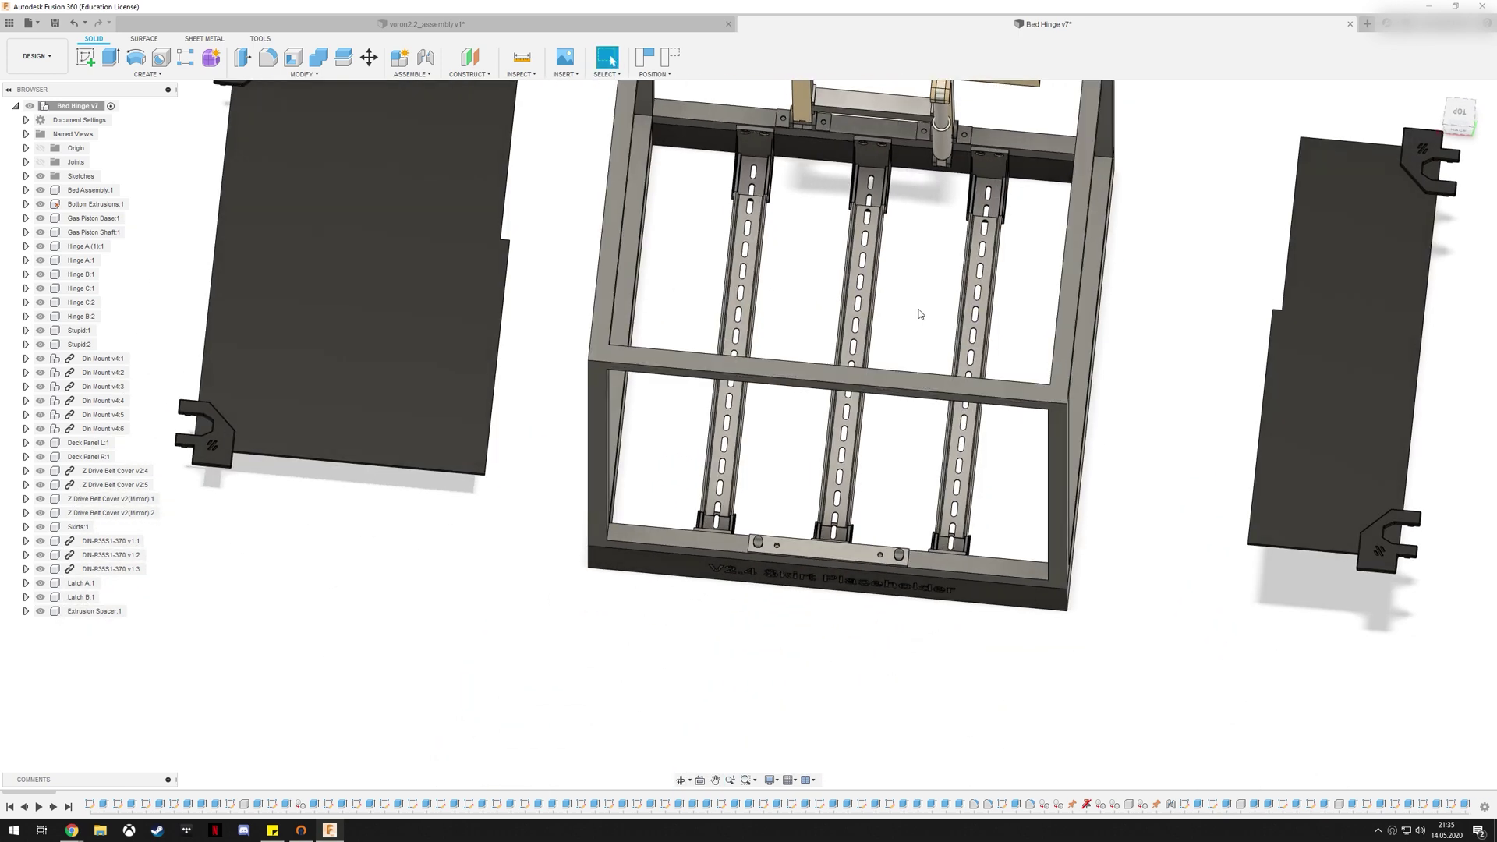
Examine the three DIN rails, their mounts on the bottom extrusions and the open space between them
shift+middle_drag(920, 315, 866, 326)
scroll(876, 268, up, 3)
key(Escape)
shift+middle_drag(974, 318, 893, 492)
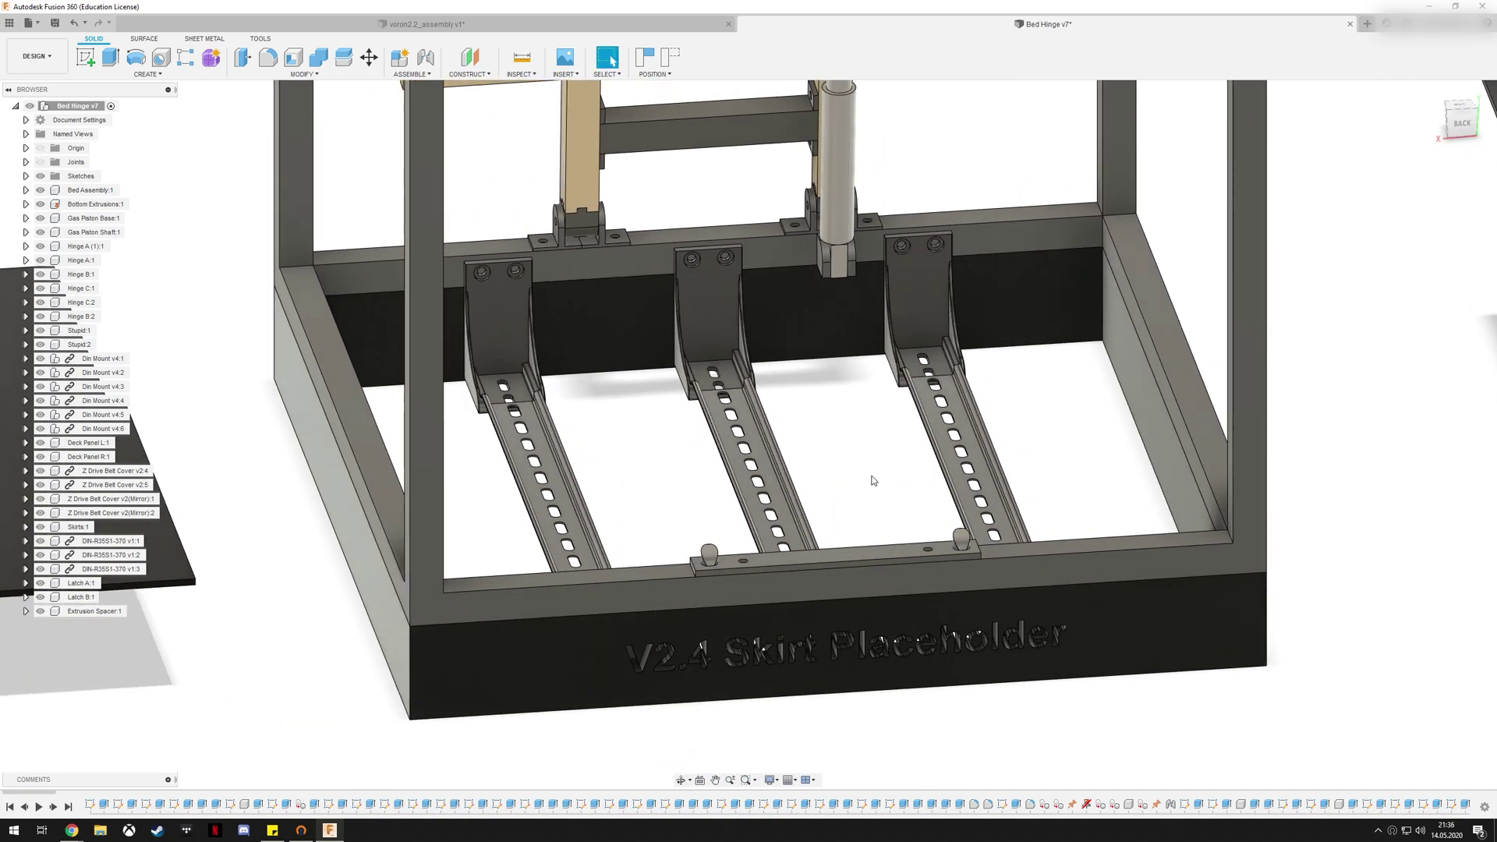
shift+middle_drag(867, 472, 796, 479)
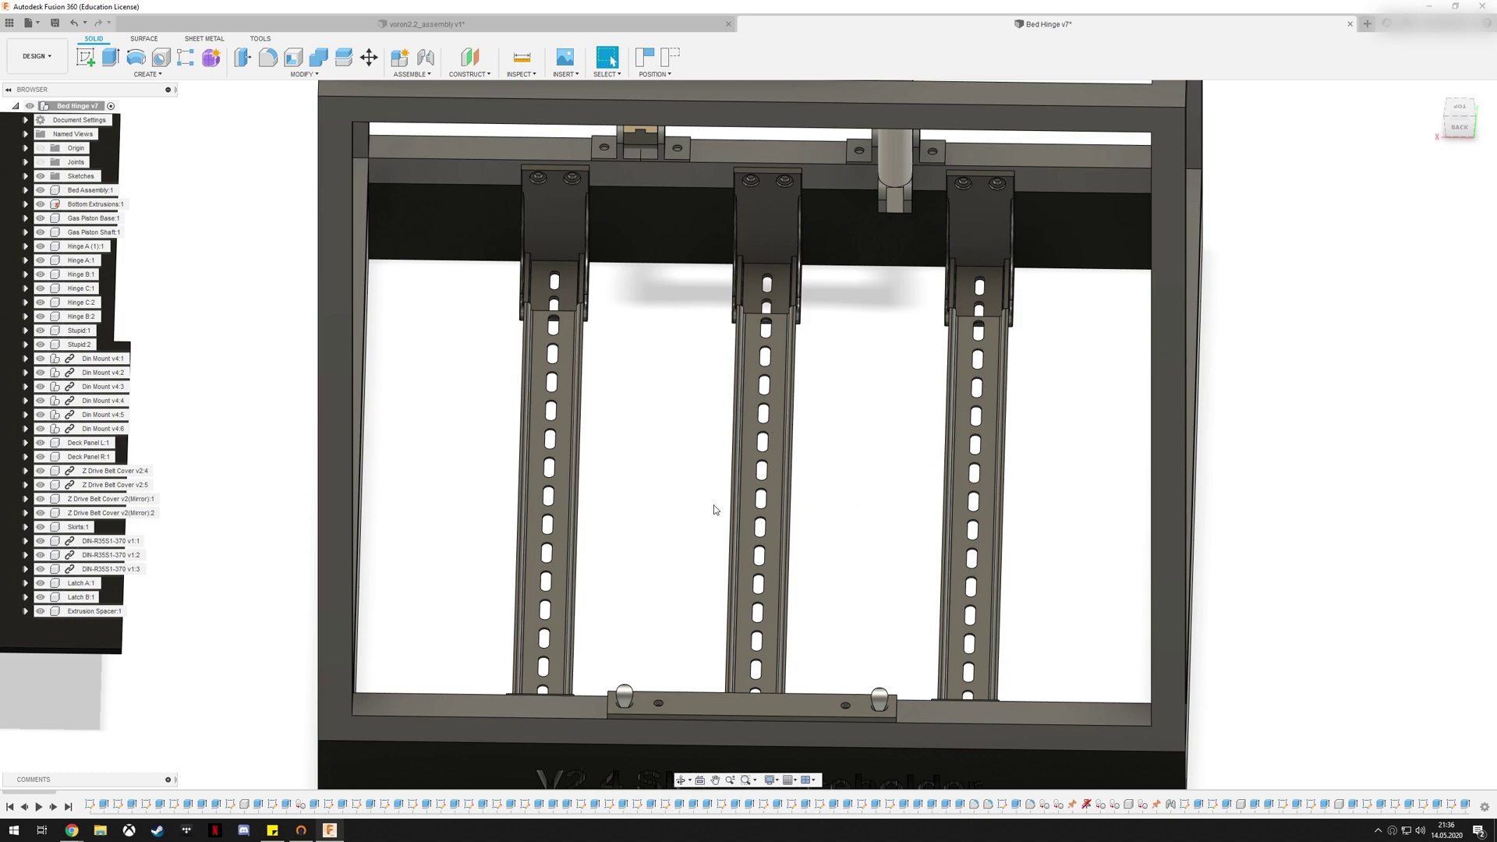
mouse_move(730, 434)
shift+middle_down()
mouse_move(694, 442)
mouse_move(724, 448)
shift+middle_up()
middle_drag(804, 518, 823, 410)
scroll(807, 436, down, 3)
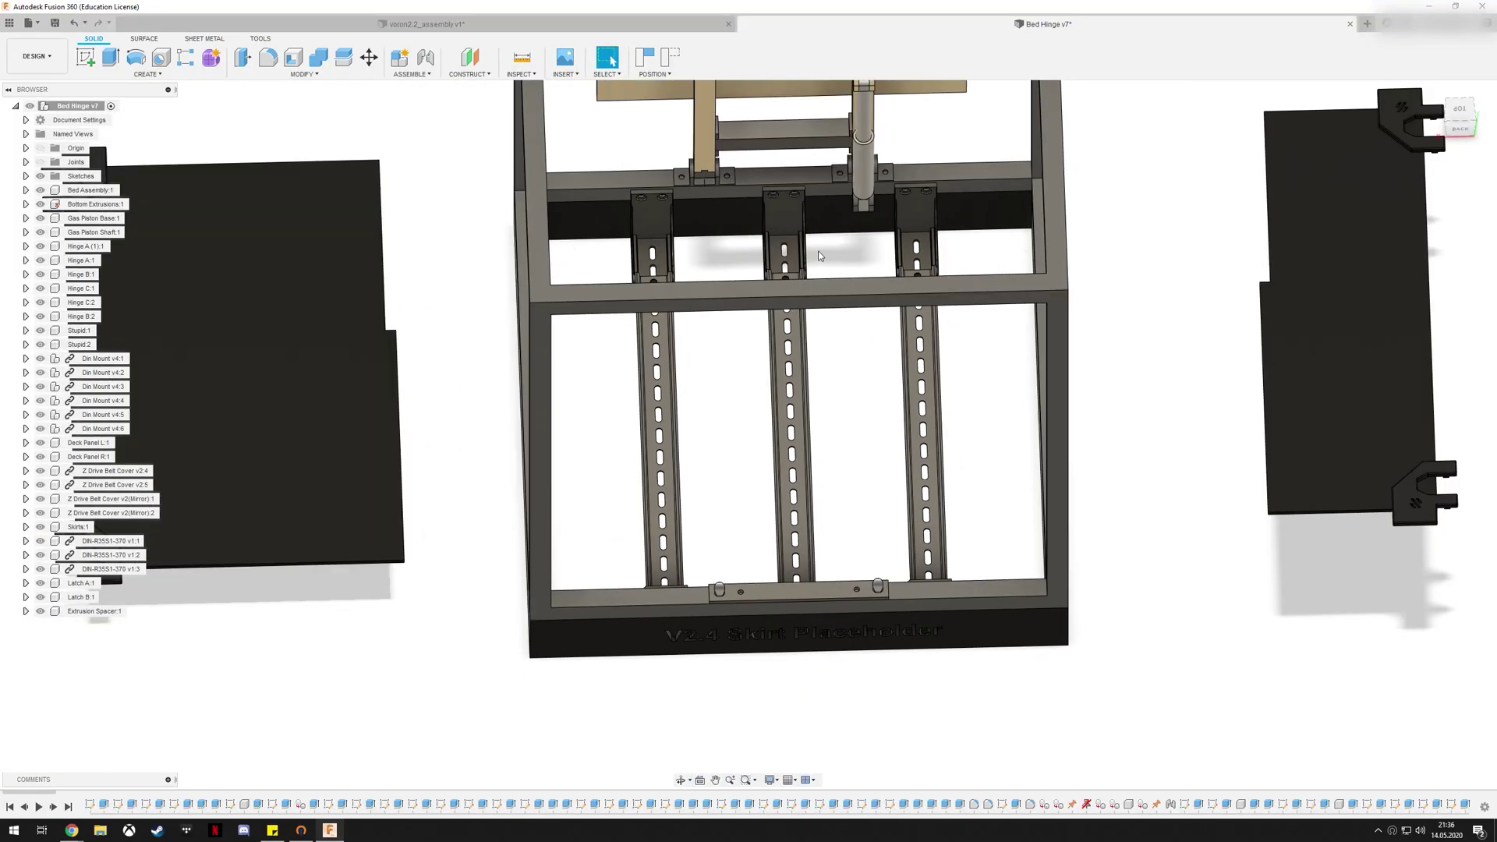
middle_drag(950, 151, 940, 322)
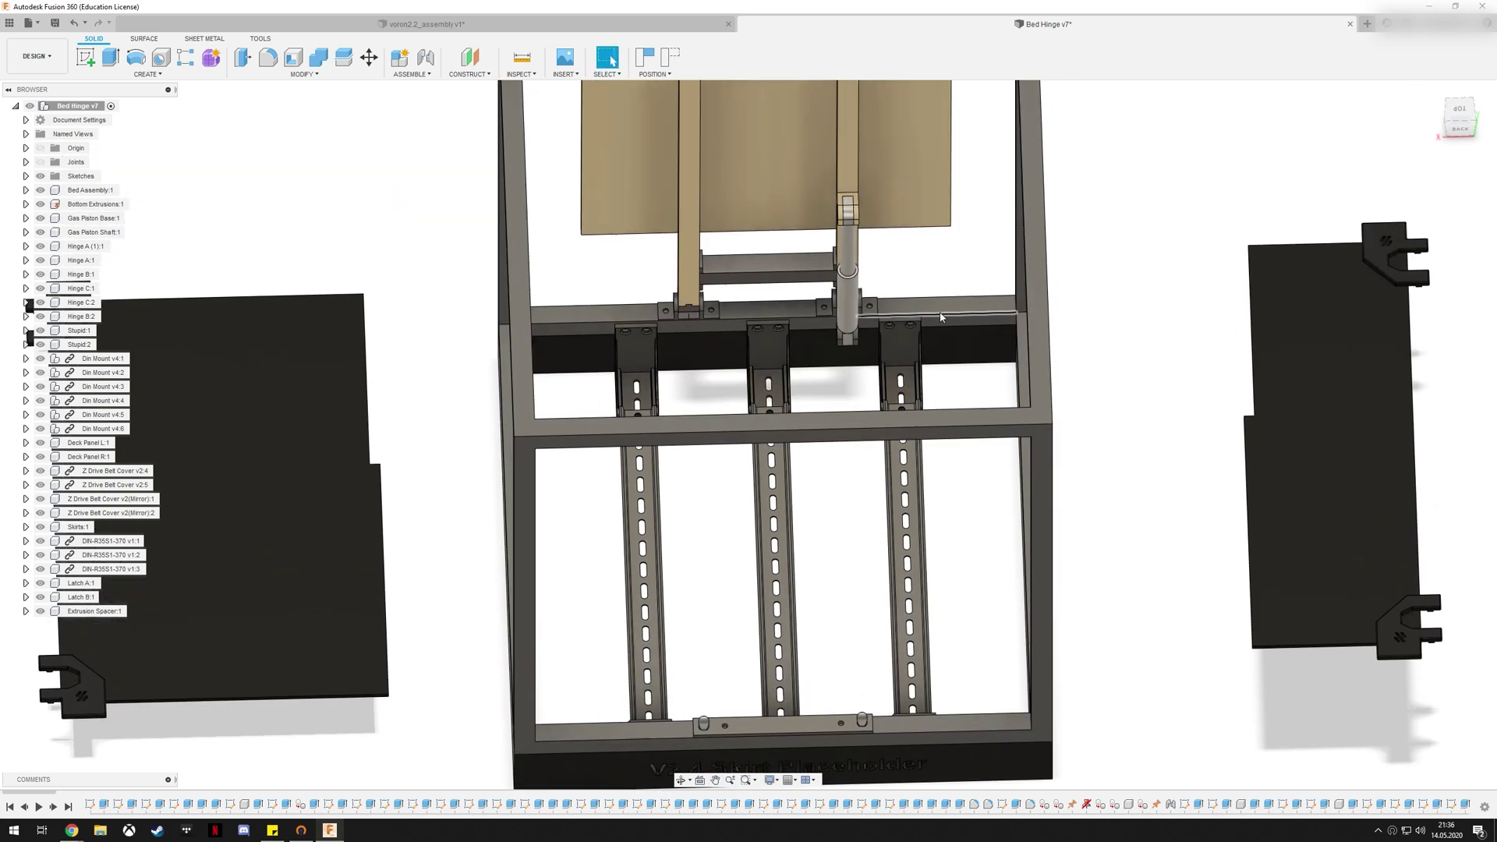
Lower the upright bed partway while viewing the frame from its hinge side
middle_drag(864, 680, 906, 545)
shift+drag(974, 584, 1149, 509)
middle_drag(1189, 519, 1126, 366)
scroll(1057, 460, up, 3)
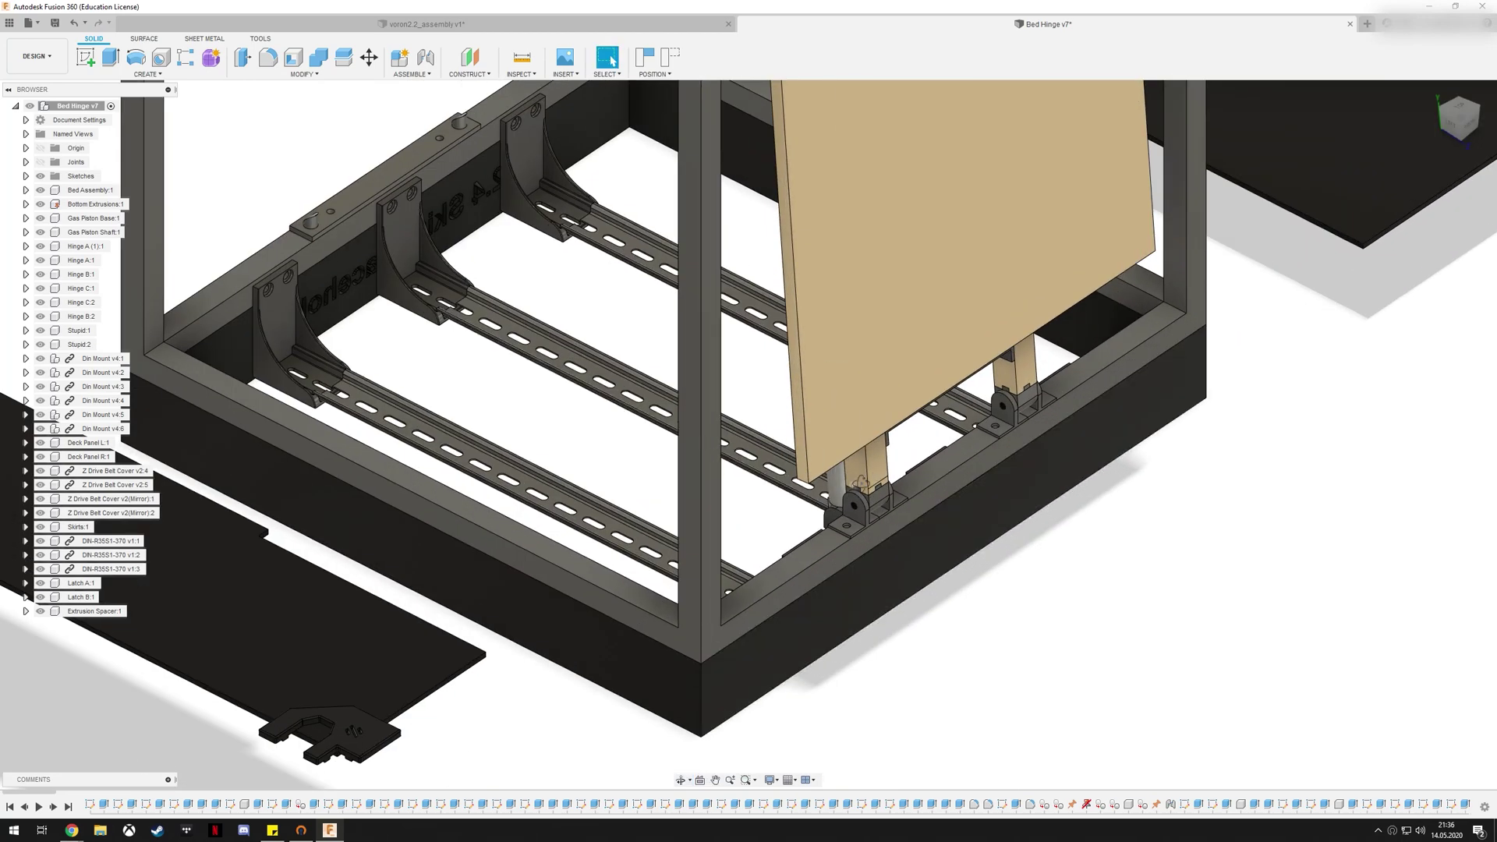
shift+middle_drag(861, 489, 909, 531)
scroll(908, 531, down, 2)
drag(898, 263, 592, 461)
Examine both bed hinges, the crossbar between the bed extrusions and the lower end of the gas piston up close
middle_drag(957, 544, 970, 468)
scroll(962, 474, up, 4)
middle_drag(1005, 396, 928, 468)
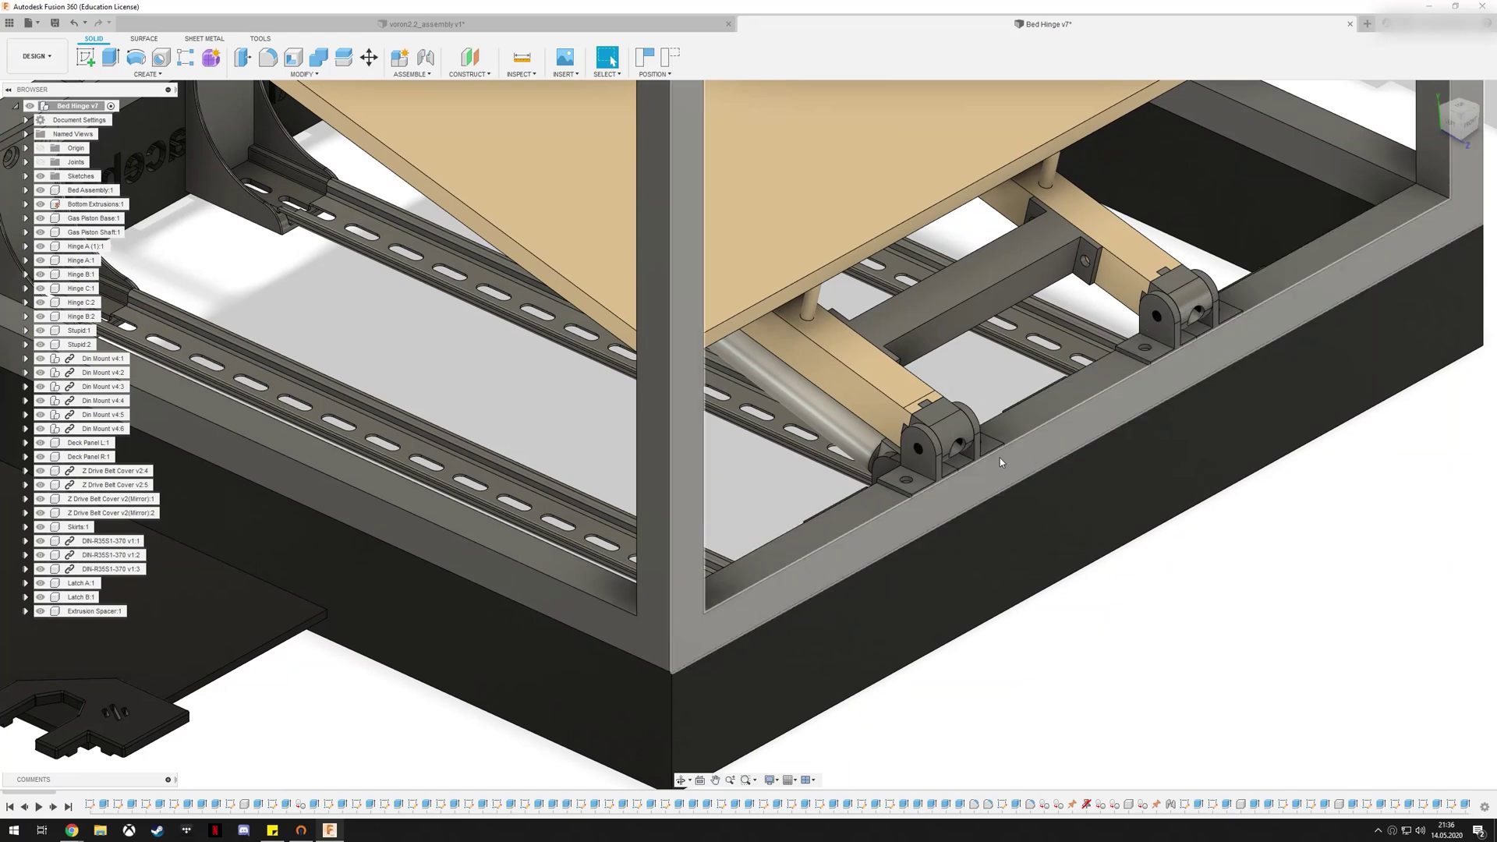
scroll(1000, 457, down, 1)
scroll(1000, 457, up, 2)
scroll(1001, 463, up, 2)
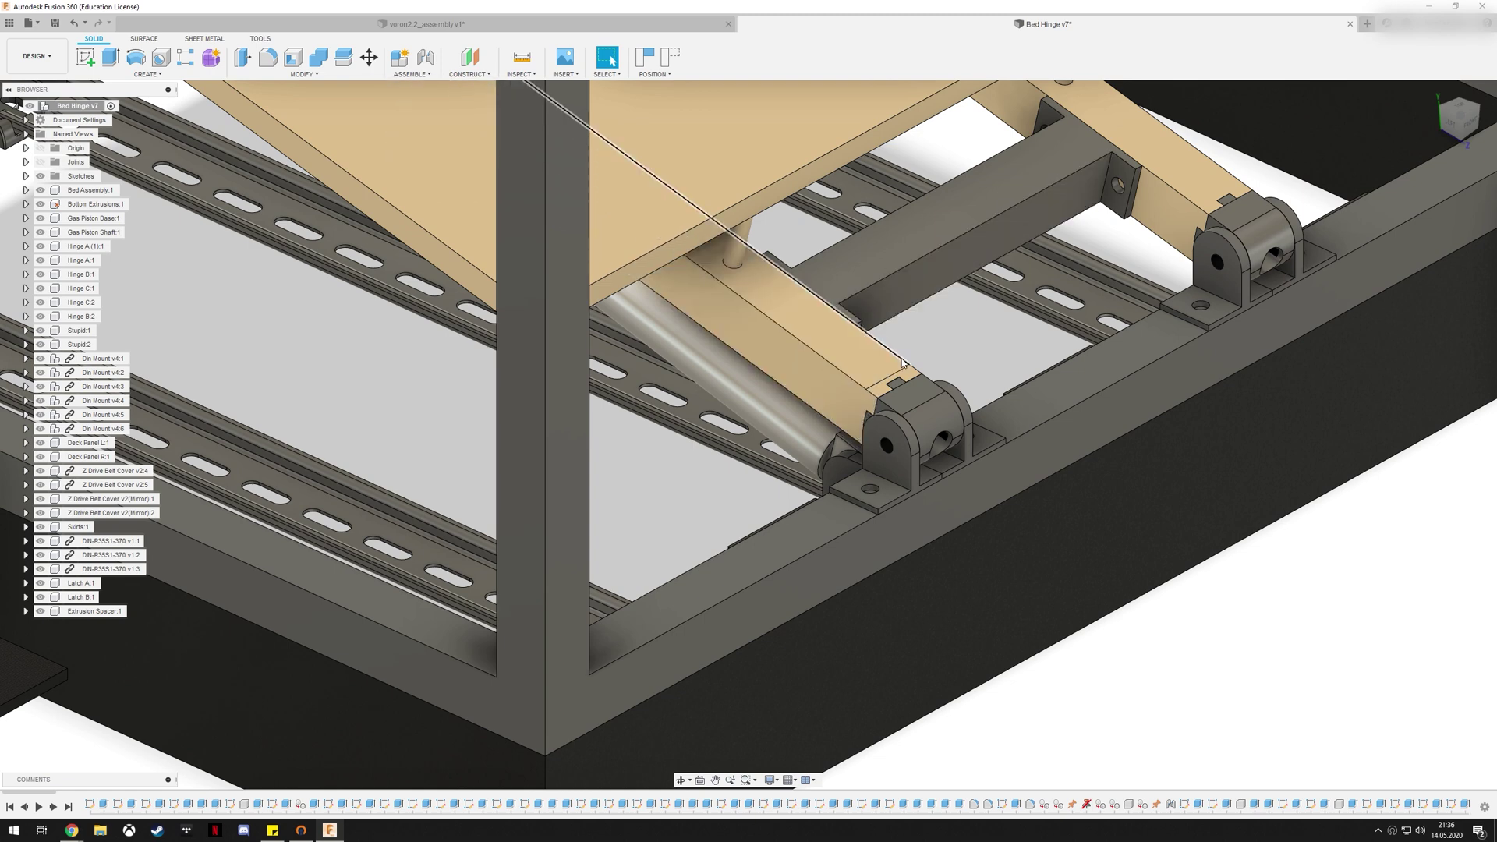
middle_drag(913, 352, 872, 401)
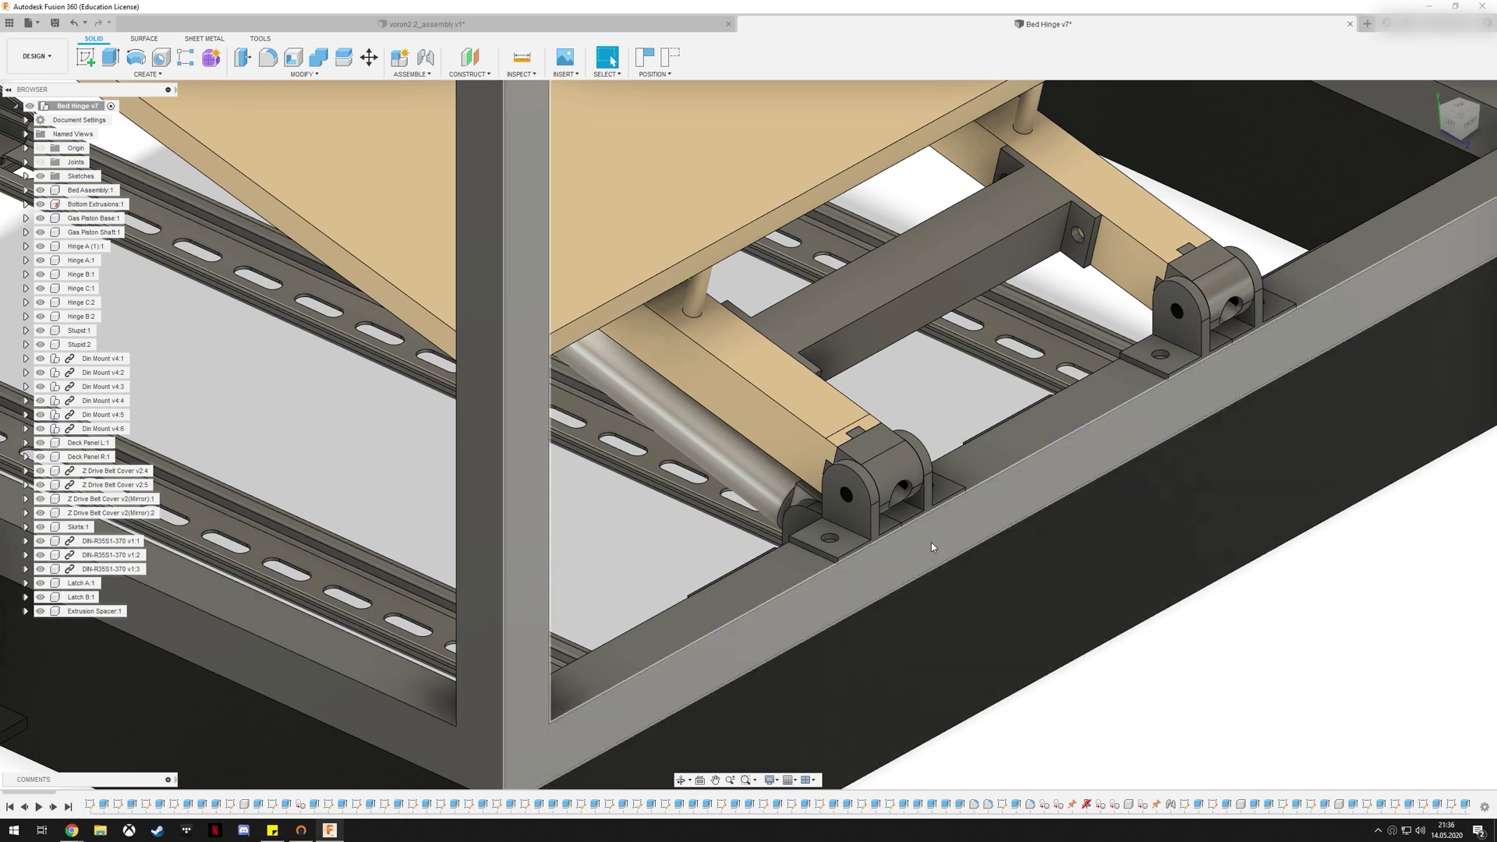
mouse_move(1006, 499)
shift+middle_down()
mouse_move(975, 468)
mouse_move(905, 511)
mouse_move(838, 466)
shift+middle_up()
scroll(917, 484, down, 2)
scroll(897, 483, up, 3)
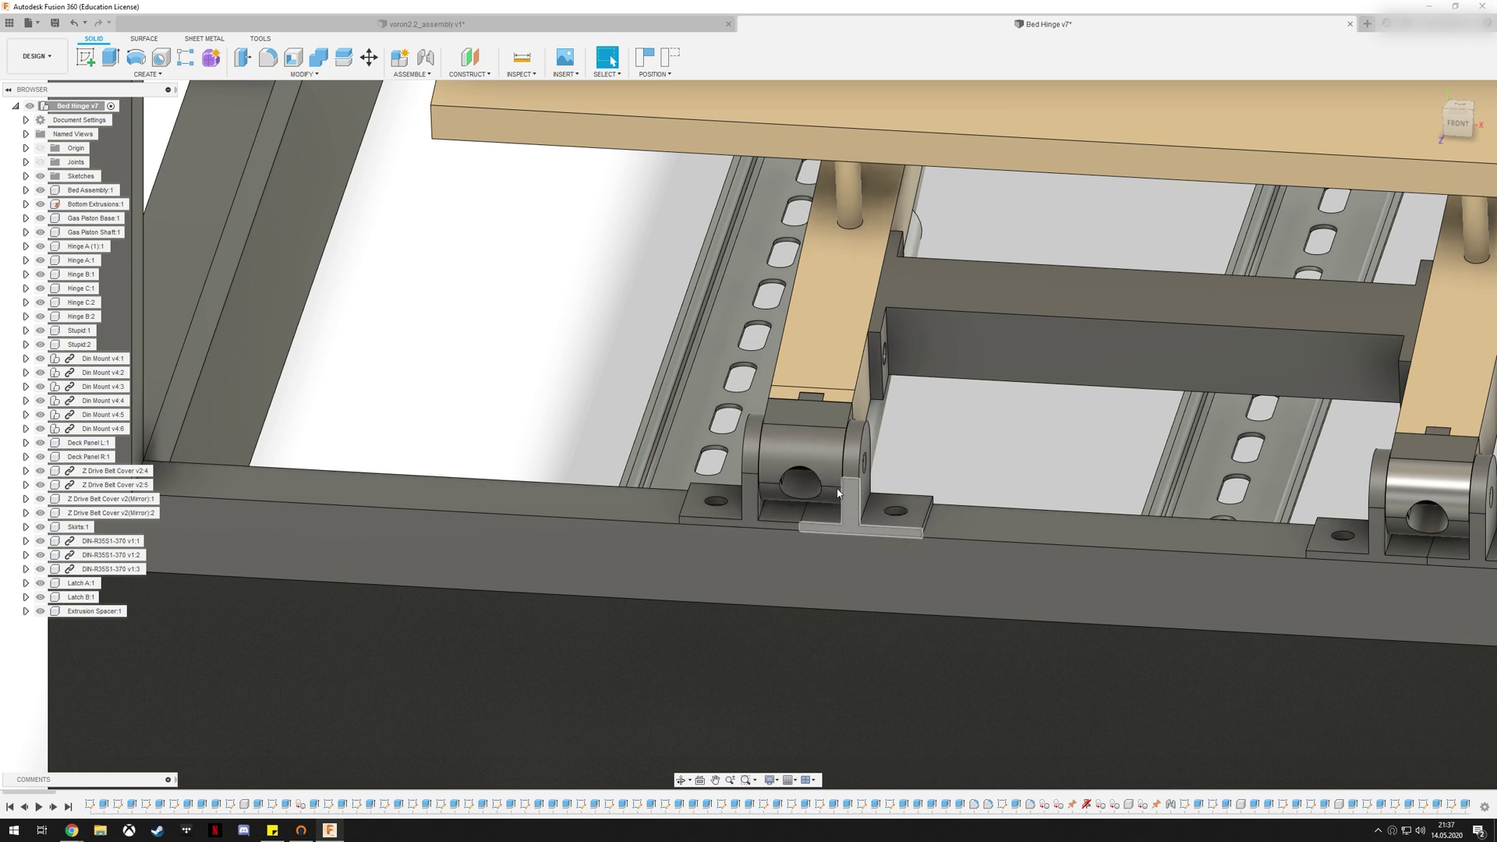
shift+middle_drag(776, 511, 802, 452)
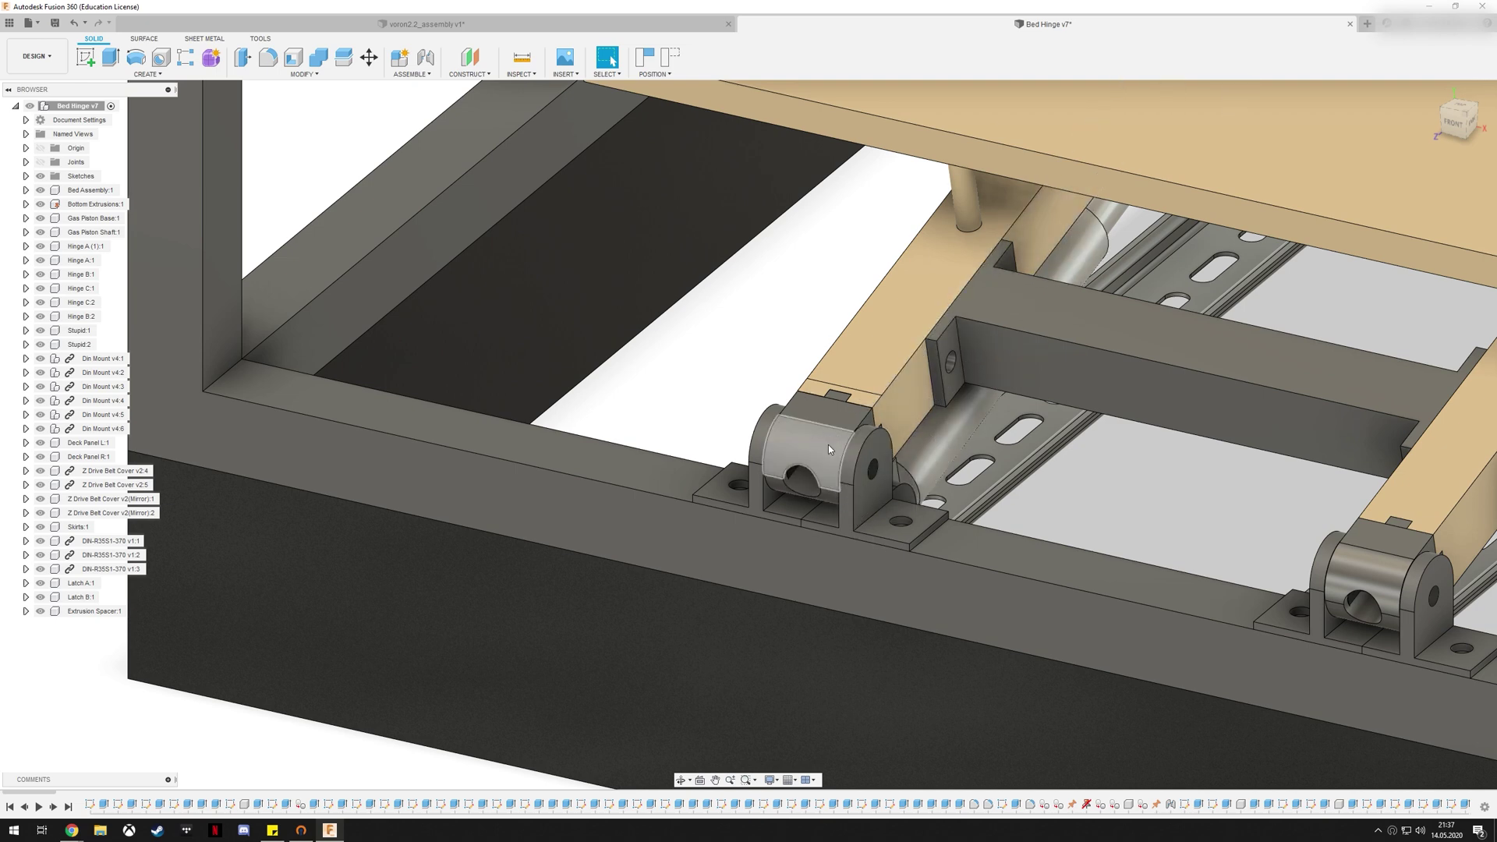
Examine how the two hinges and the crossbar sit on the bottom extrusion, viewing them from both sides and from above
scroll(858, 451, up, 3)
middle_drag(836, 443, 709, 432)
scroll(827, 519, down, 2)
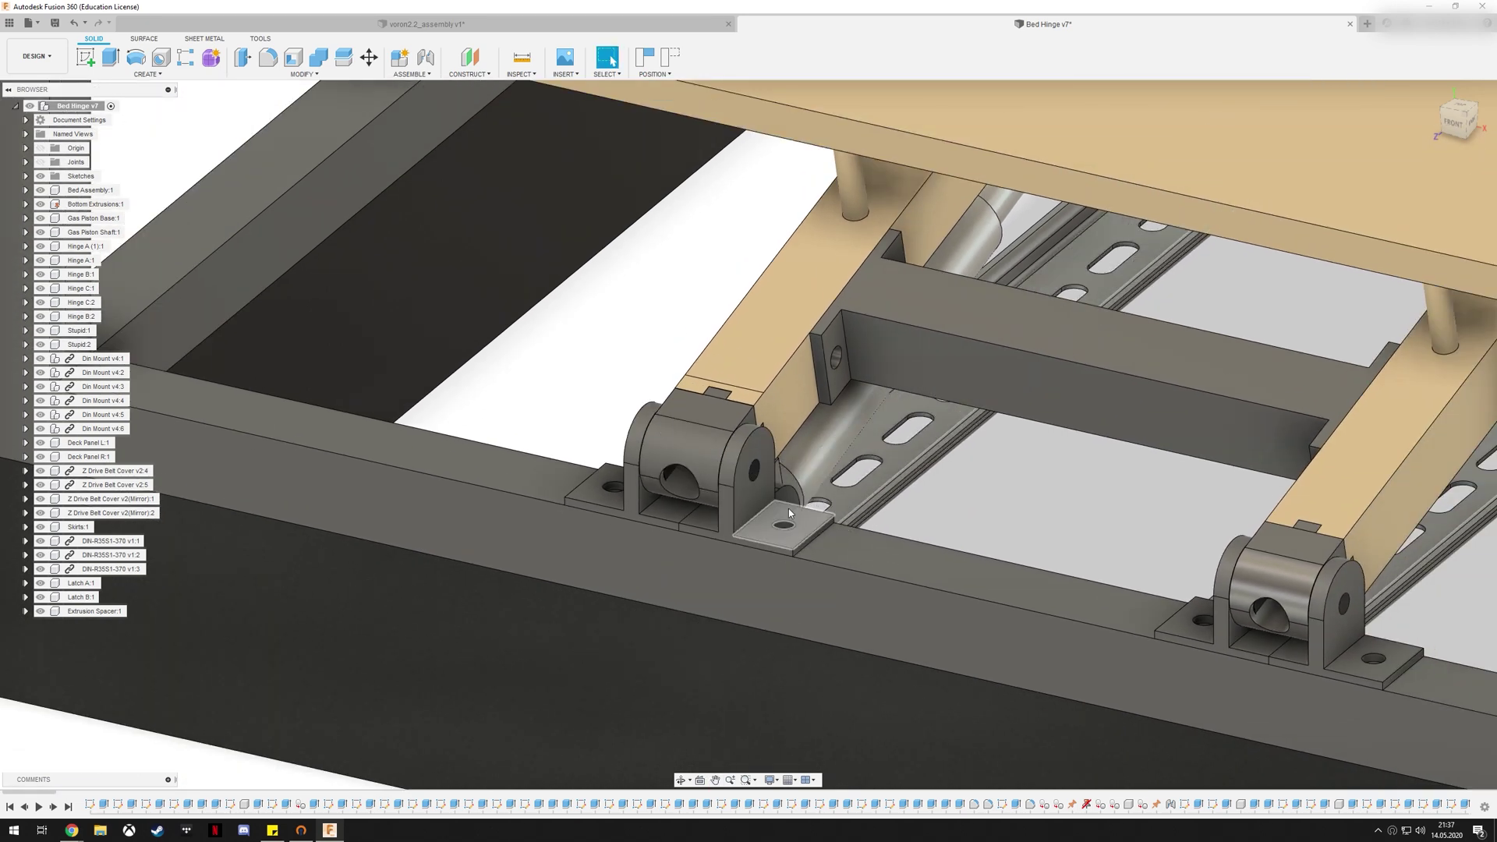
shift+middle_drag(854, 554, 684, 528)
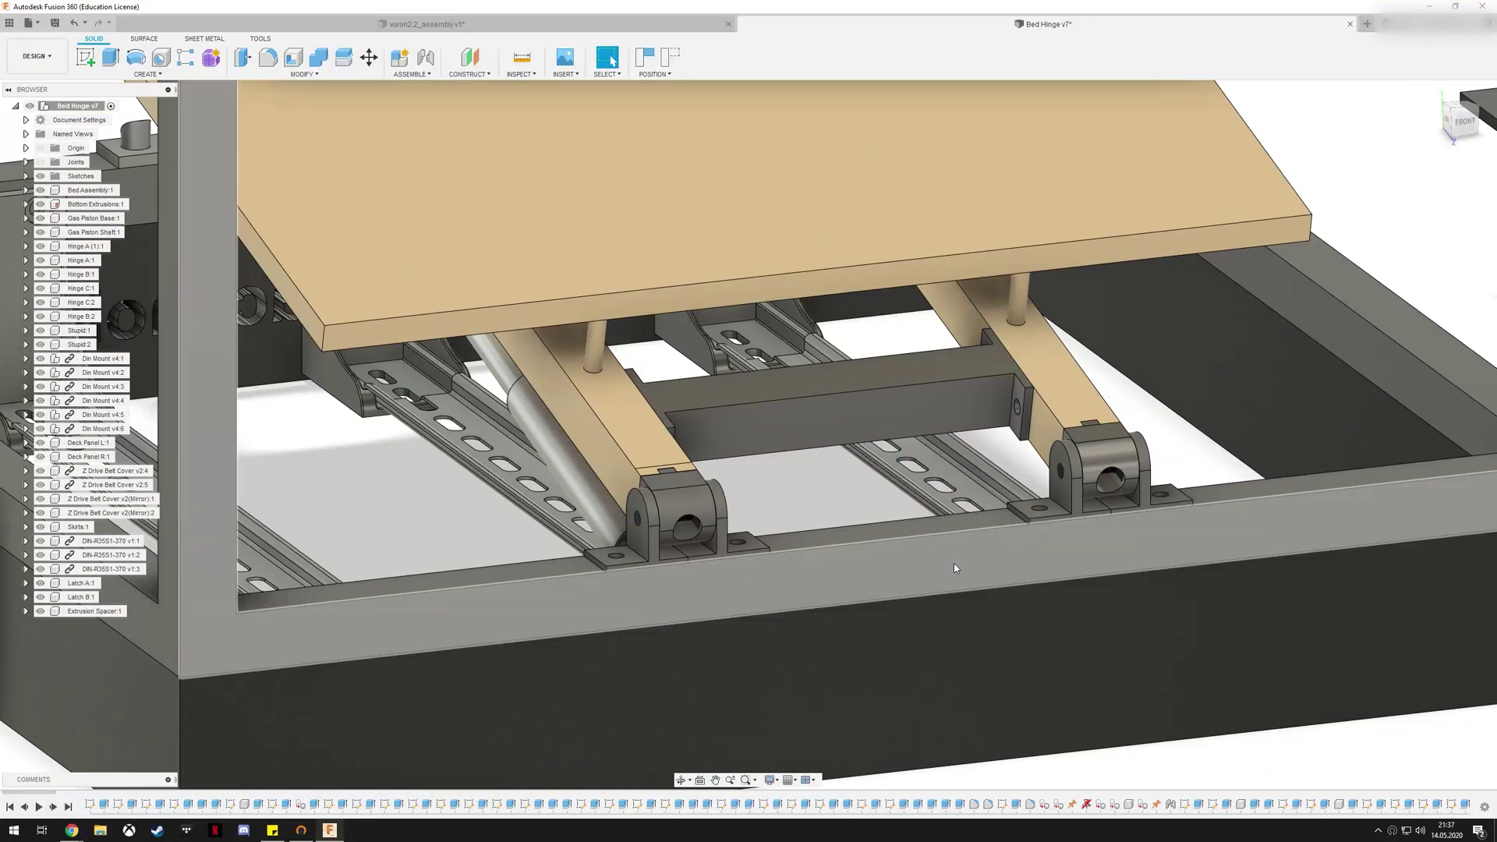
shift+middle_drag(953, 563, 982, 326)
shift+middle_drag(891, 424, 868, 433)
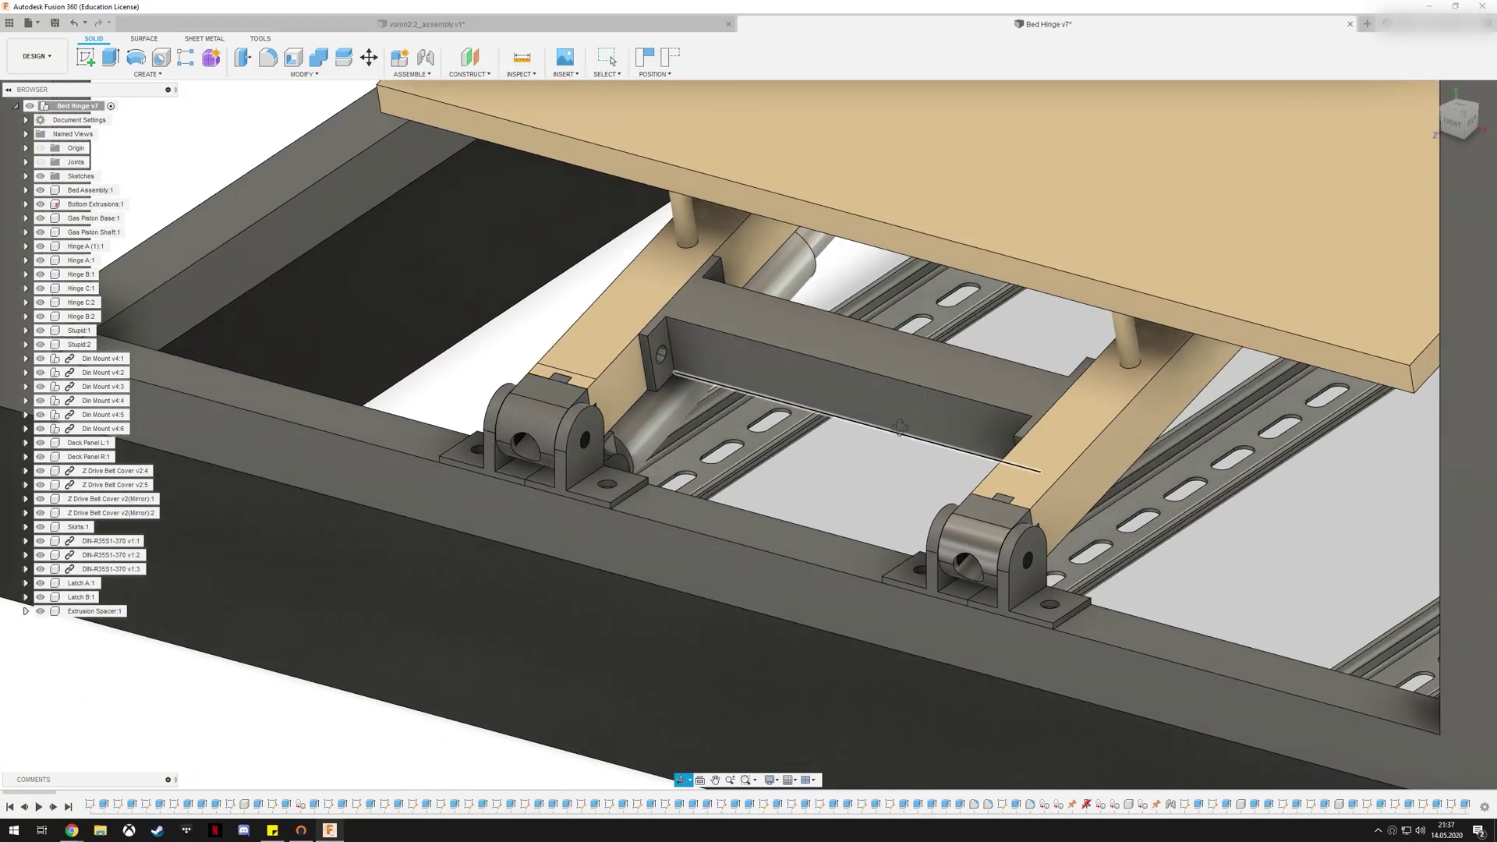
scroll(873, 475, down, 5)
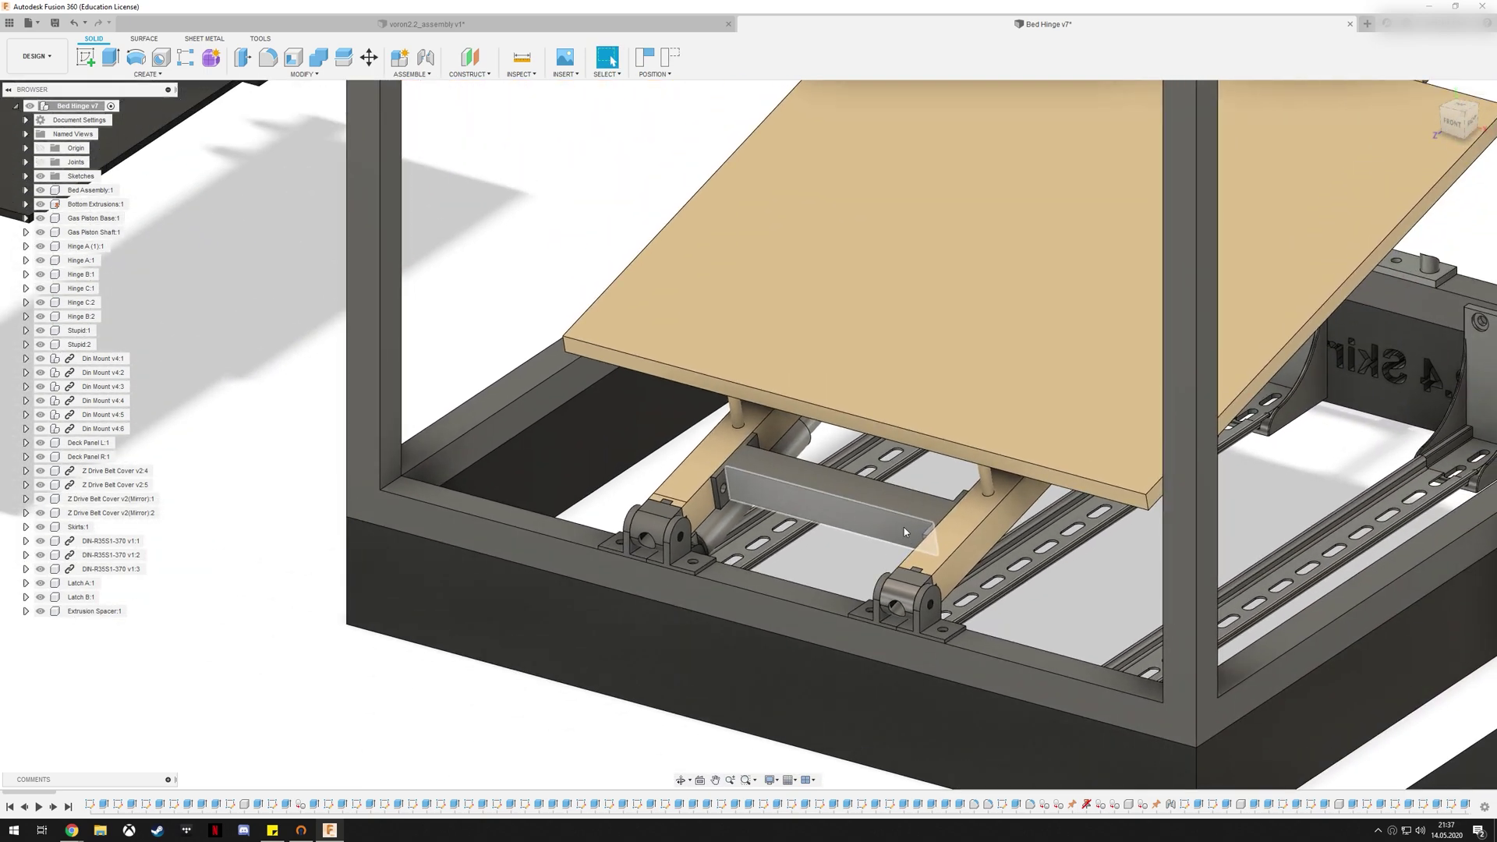
Raise the partly lowered bed back up while viewing the frame and gas piston from the side
shift+middle_drag(905, 530, 1099, 413)
middle_drag(1276, 542, 1213, 523)
drag(623, 421, 1069, 200)
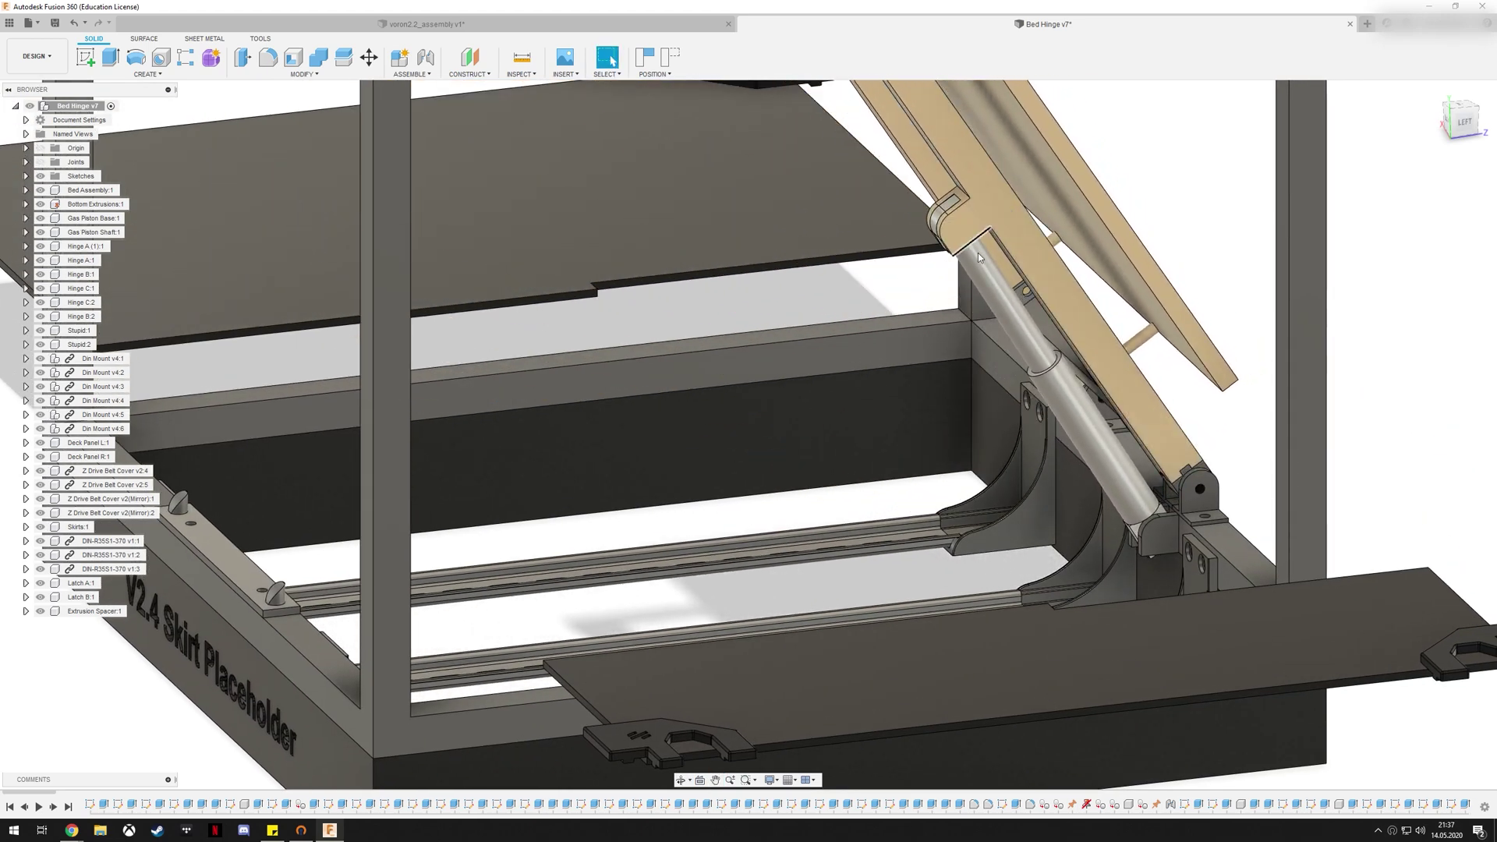
middle_drag(1018, 303, 928, 308)
key(Escape)
scroll(928, 308, down, 5)
scroll(873, 428, up, 6)
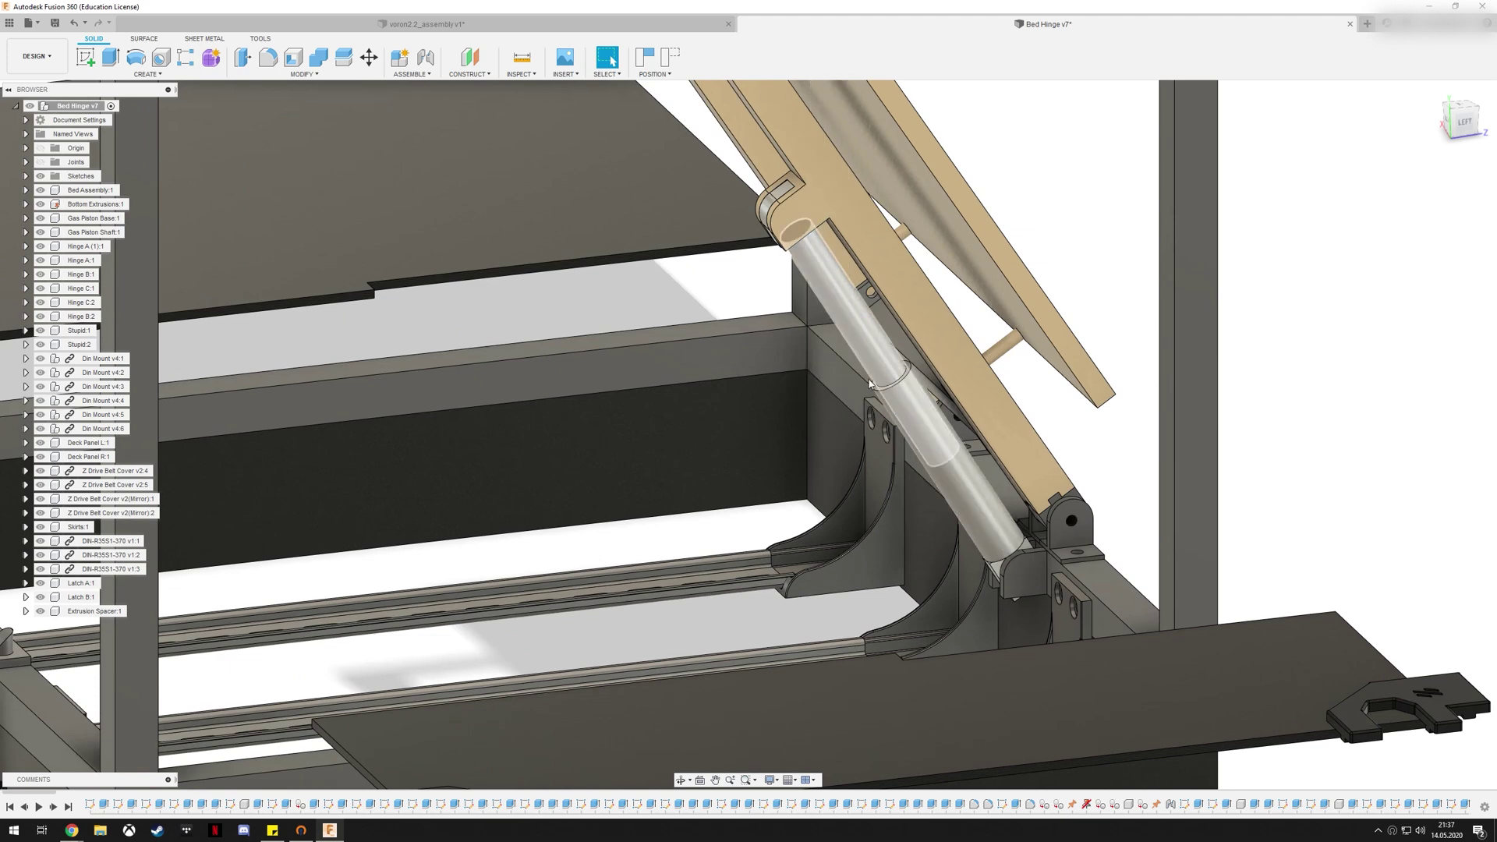
scroll(974, 541, down, 4)
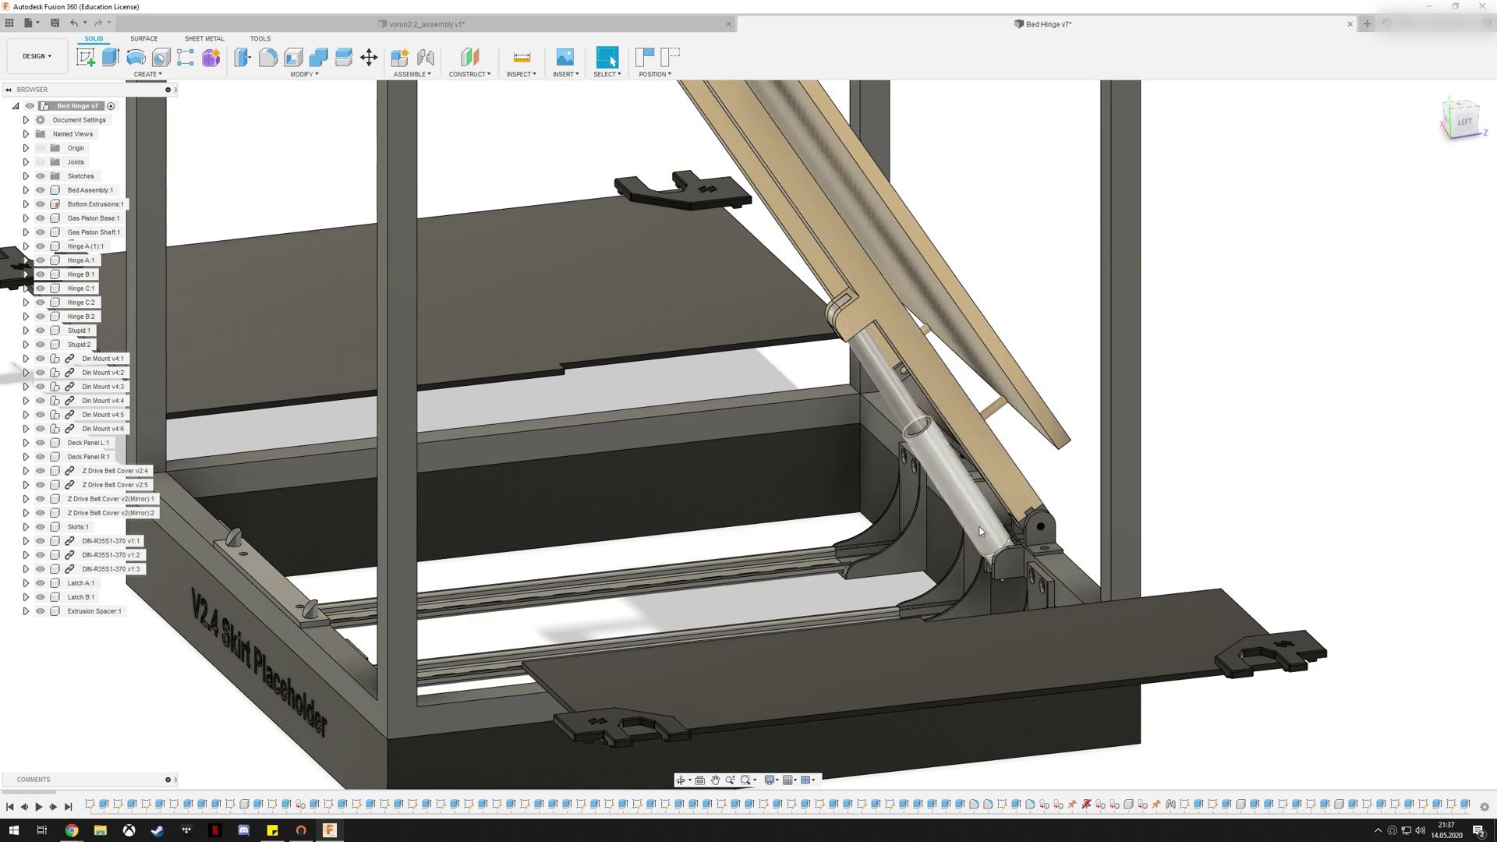
Examine the extended gas piston from the side, including its shaft and its mounts on the bed extrusion and frame
shift+middle_drag(999, 527, 1027, 492)
scroll(996, 549, up, 1)
scroll(998, 550, up, 5)
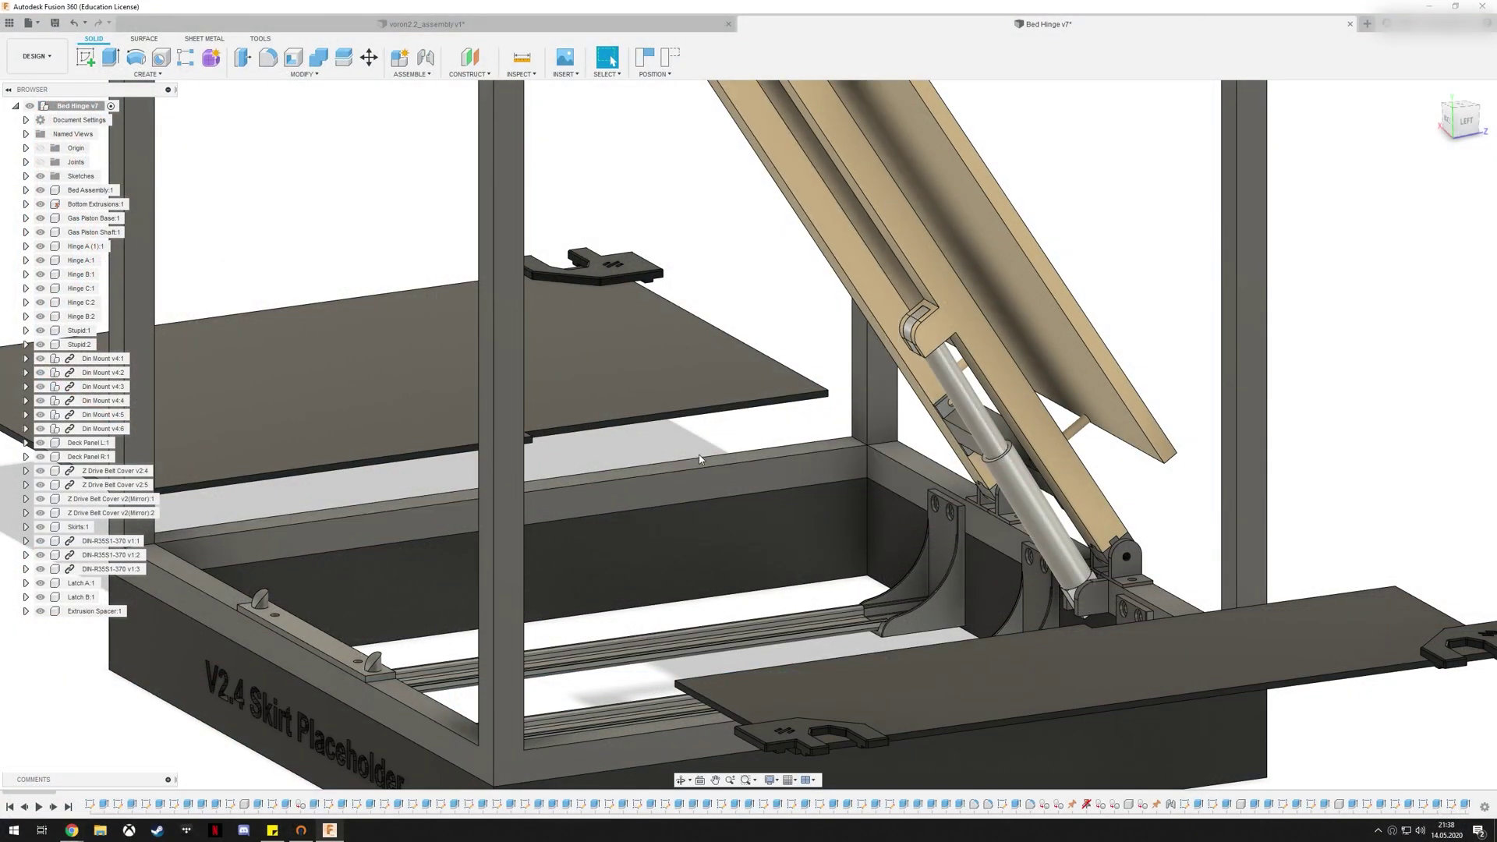
middle_drag(746, 461, 848, 423)
middle_drag(927, 488, 991, 458)
scroll(865, 488, down, 3)
scroll(992, 458, up, 3)
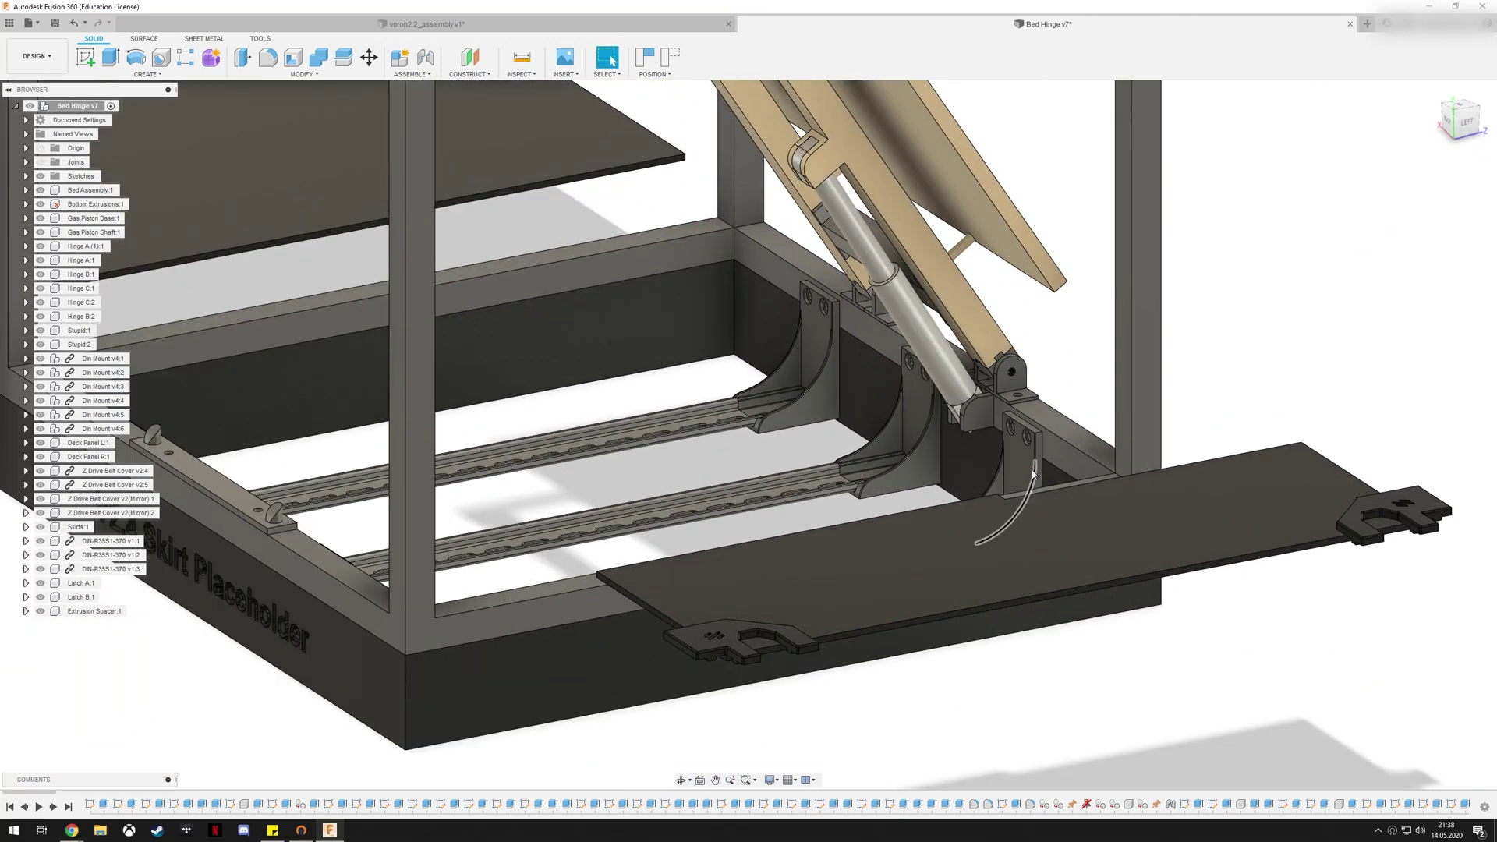
middle_drag(1007, 379, 1013, 457)
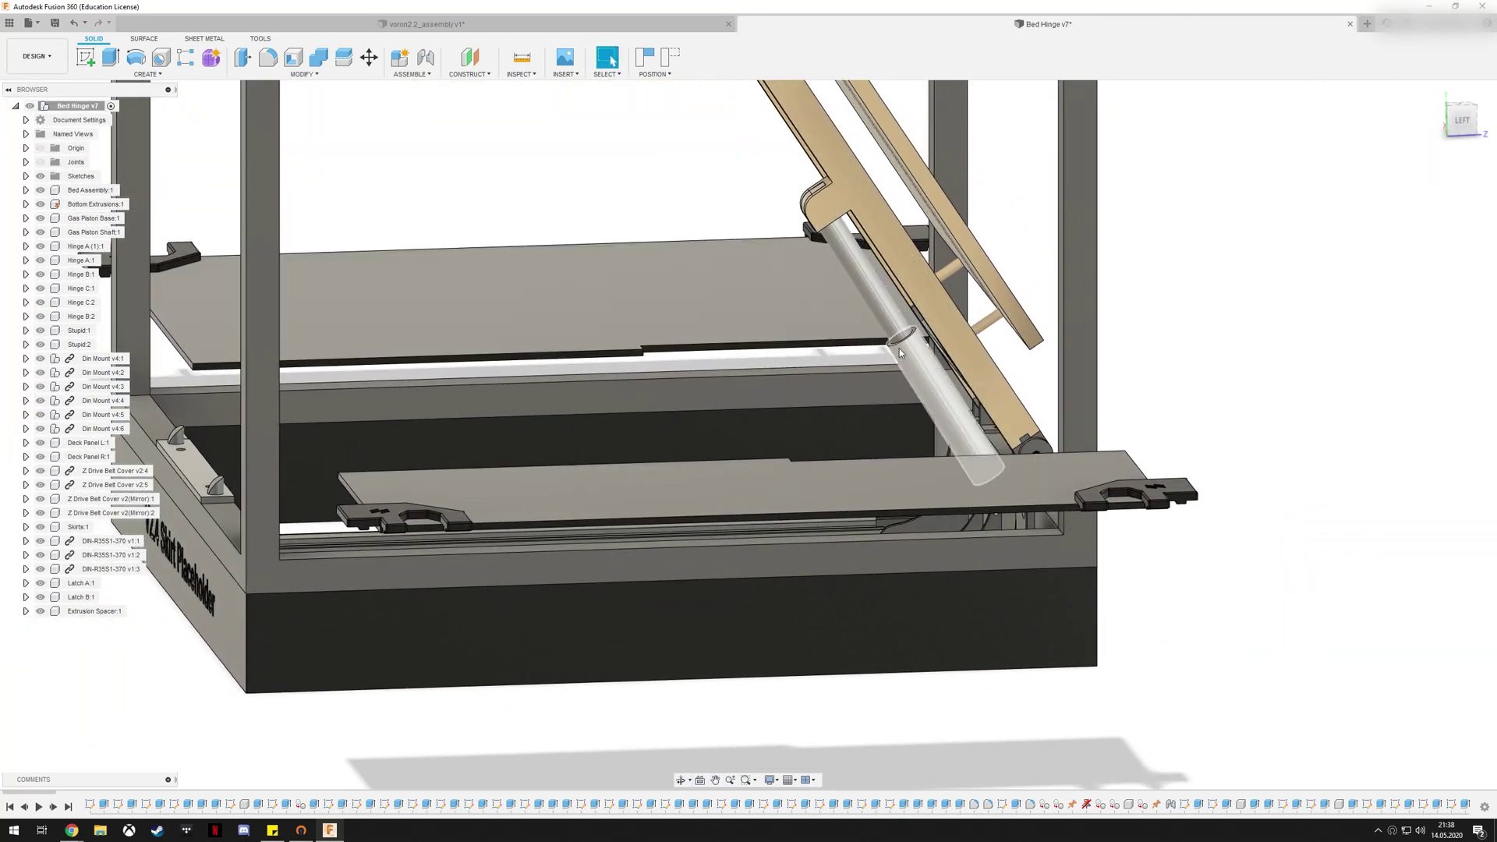
drag(910, 353, 934, 390)
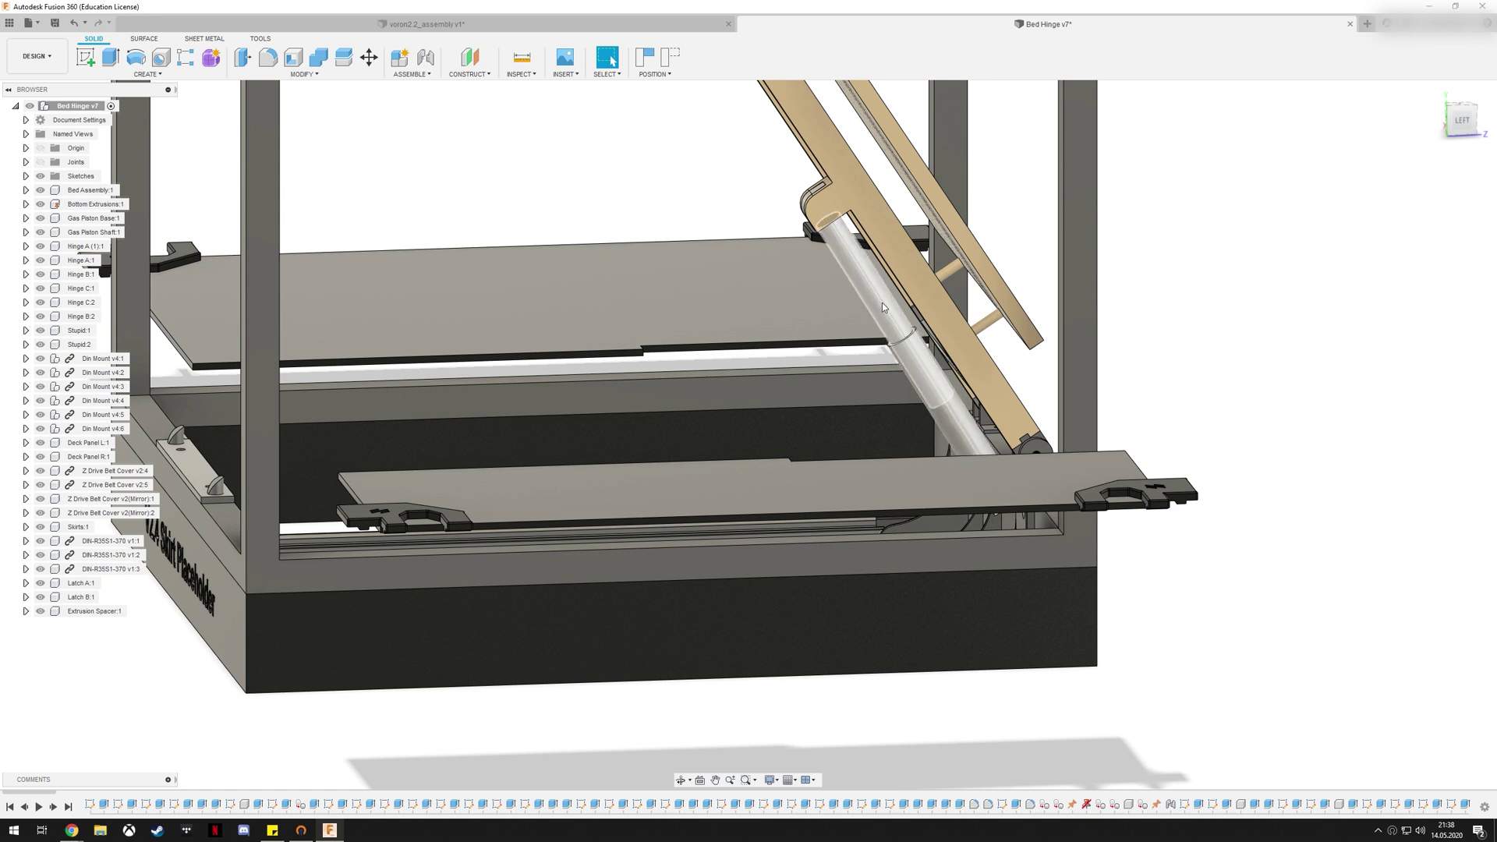
shift+middle_drag(936, 370, 913, 346)
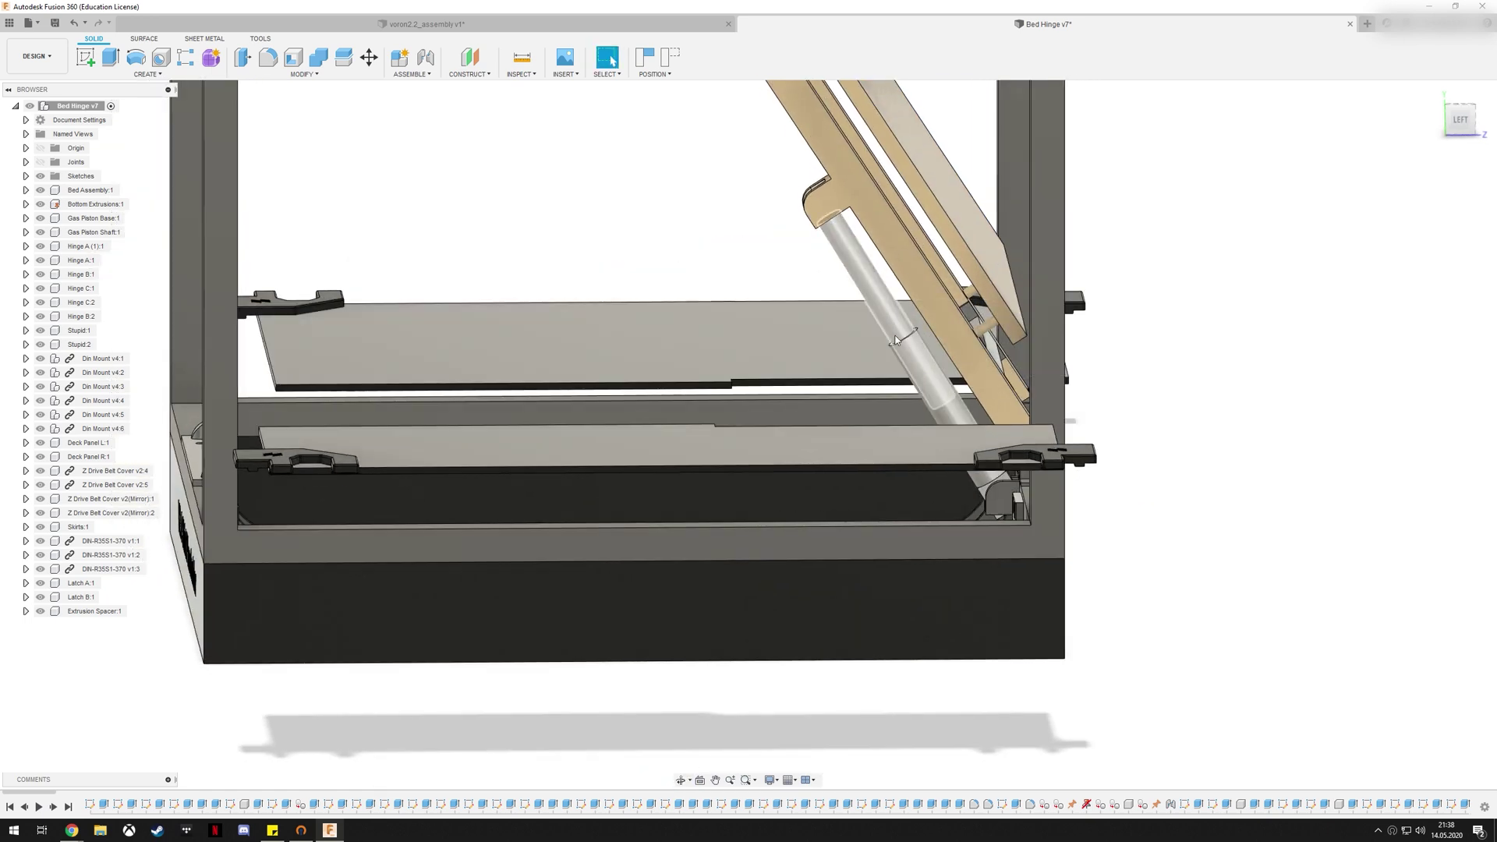
middle_drag(896, 294, 923, 394)
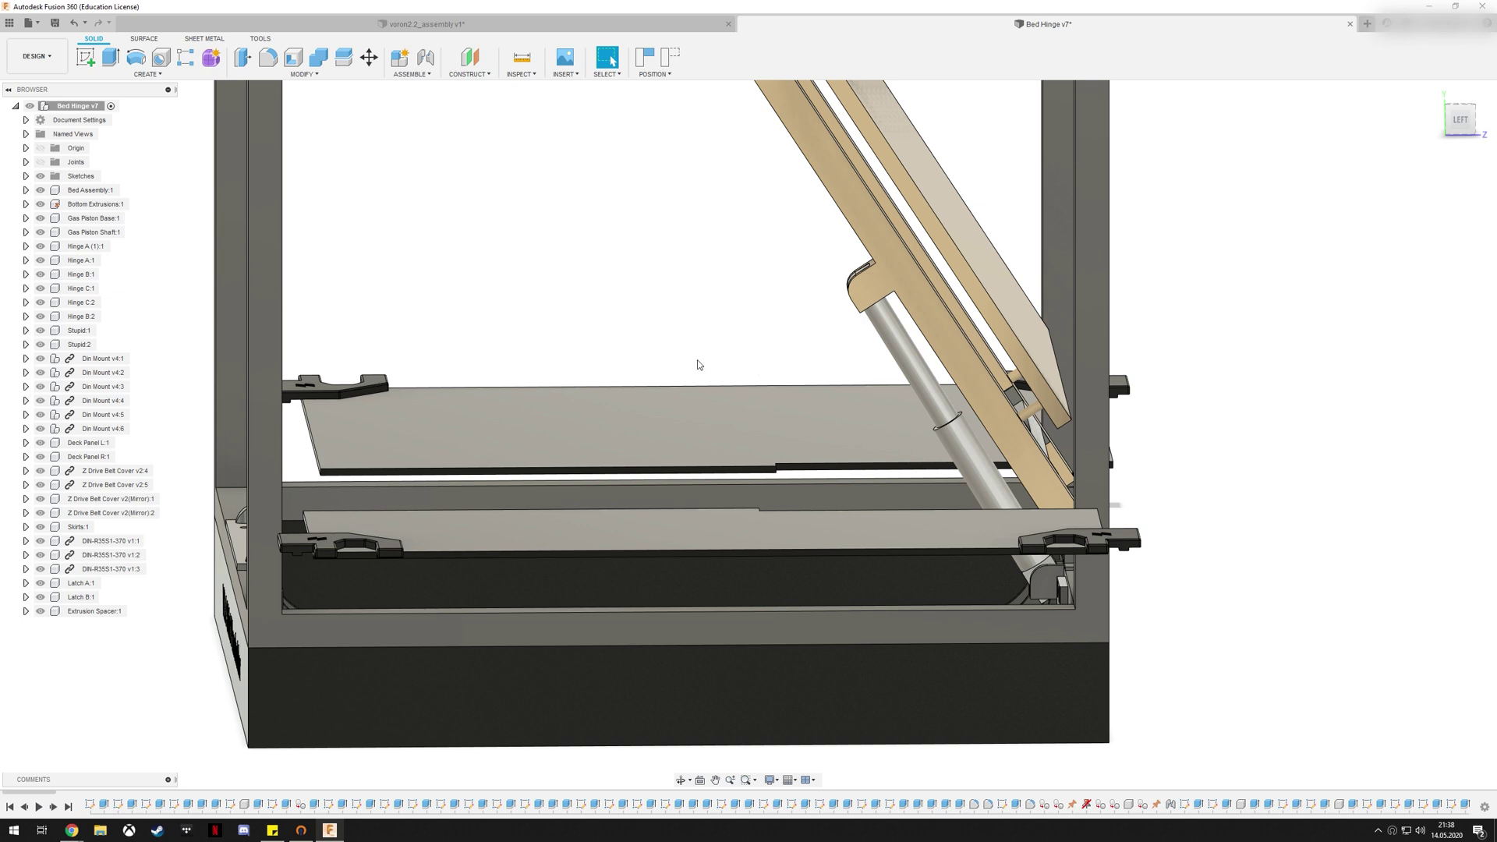
Examine the raised bed from the side and the open electronics bay with its three DIN rails from behind and above
shift+middle_drag(696, 364, 797, 436)
shift+middle_drag(866, 370, 824, 424)
scroll(1007, 438, down, 3)
middle_drag(1012, 445, 963, 463)
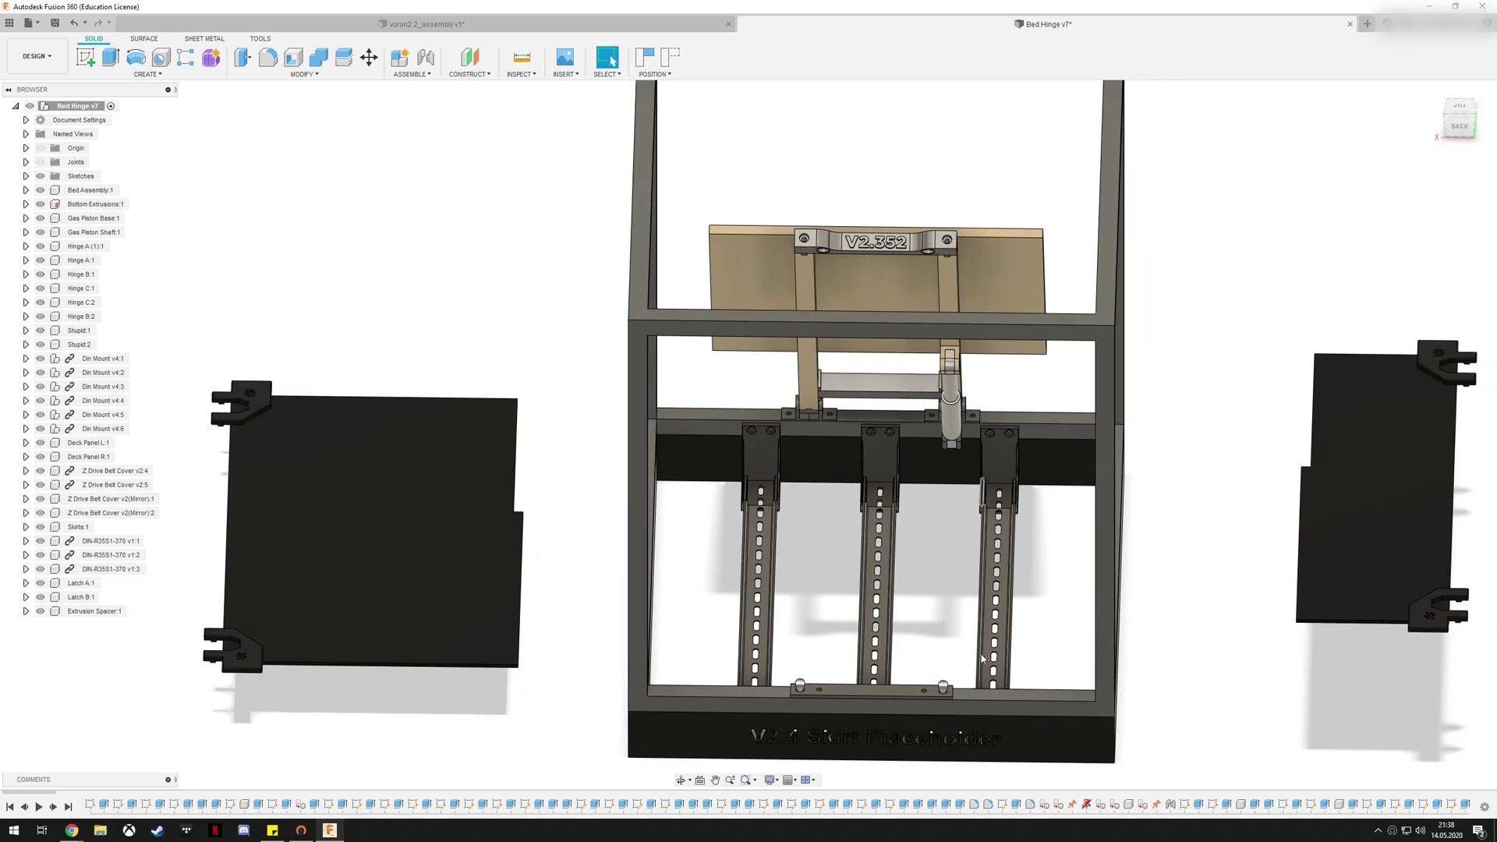
shift+middle_drag(830, 563, 923, 525)
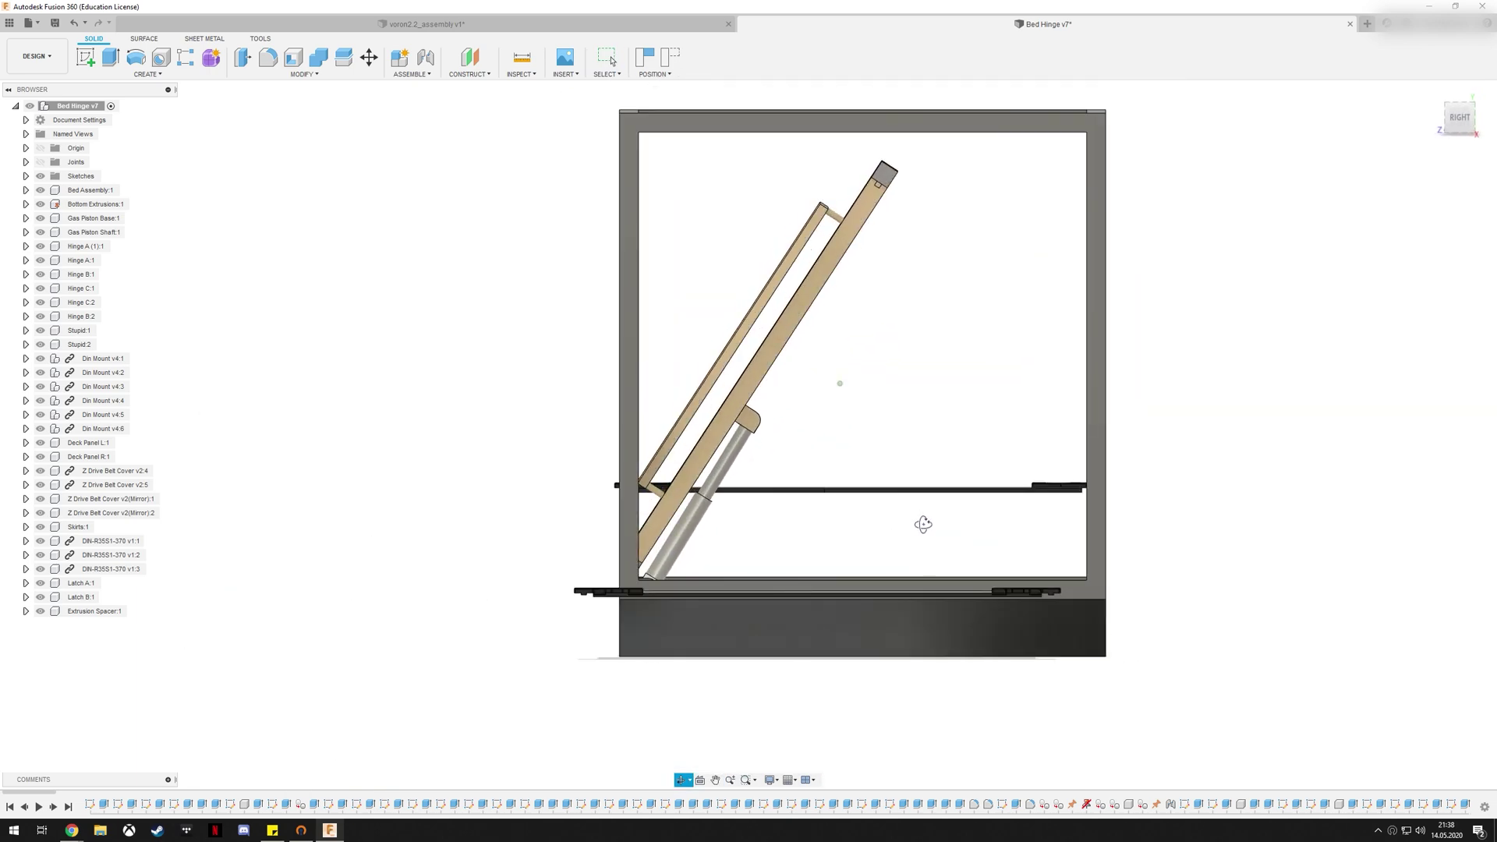
shift+middle_drag(1295, 206, 1165, 430)
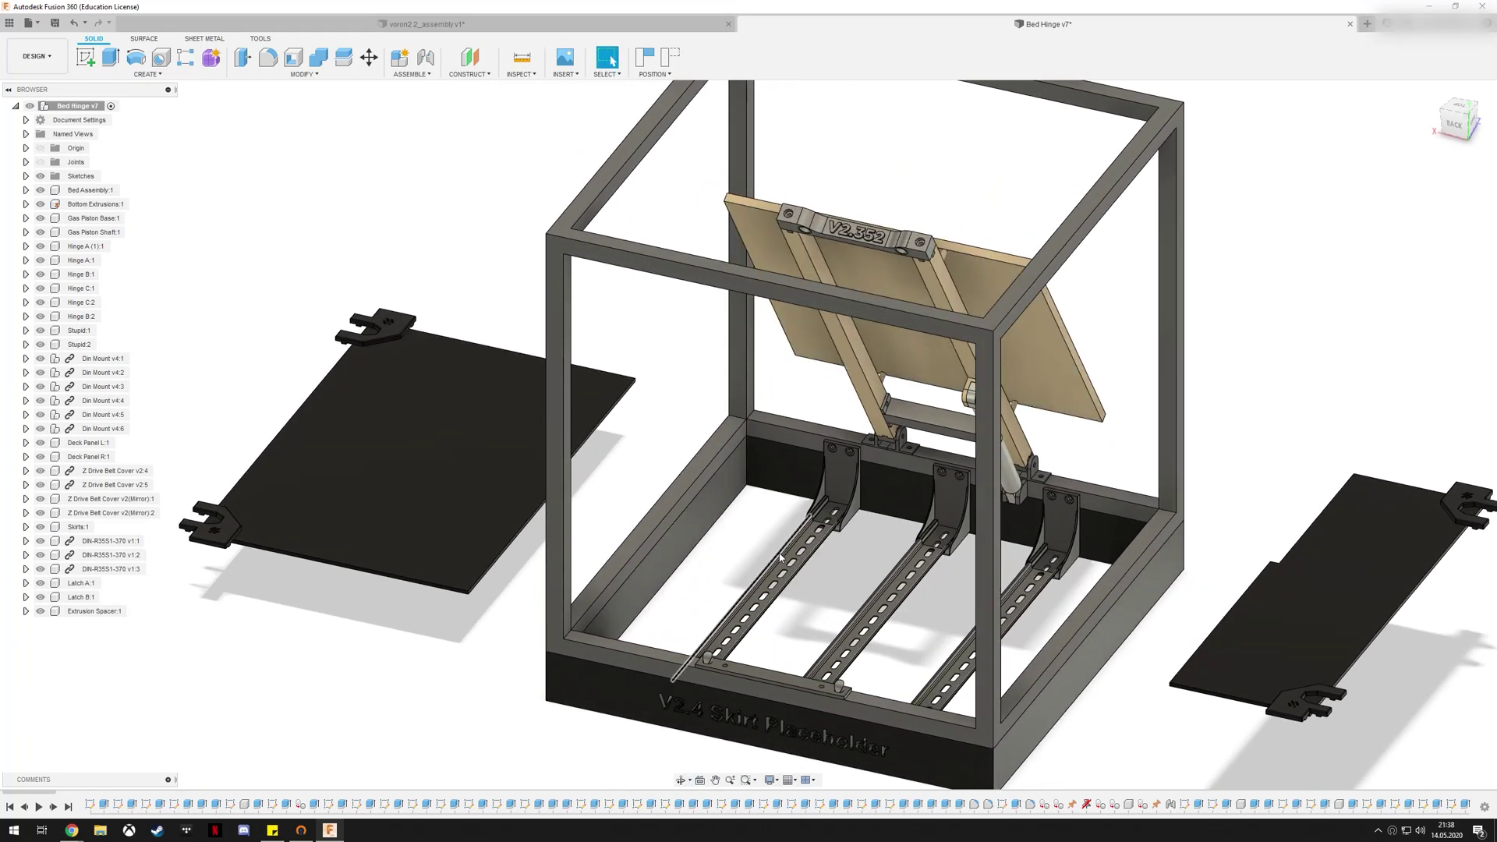
scroll(769, 501, down, 3)
scroll(769, 500, up, 4)
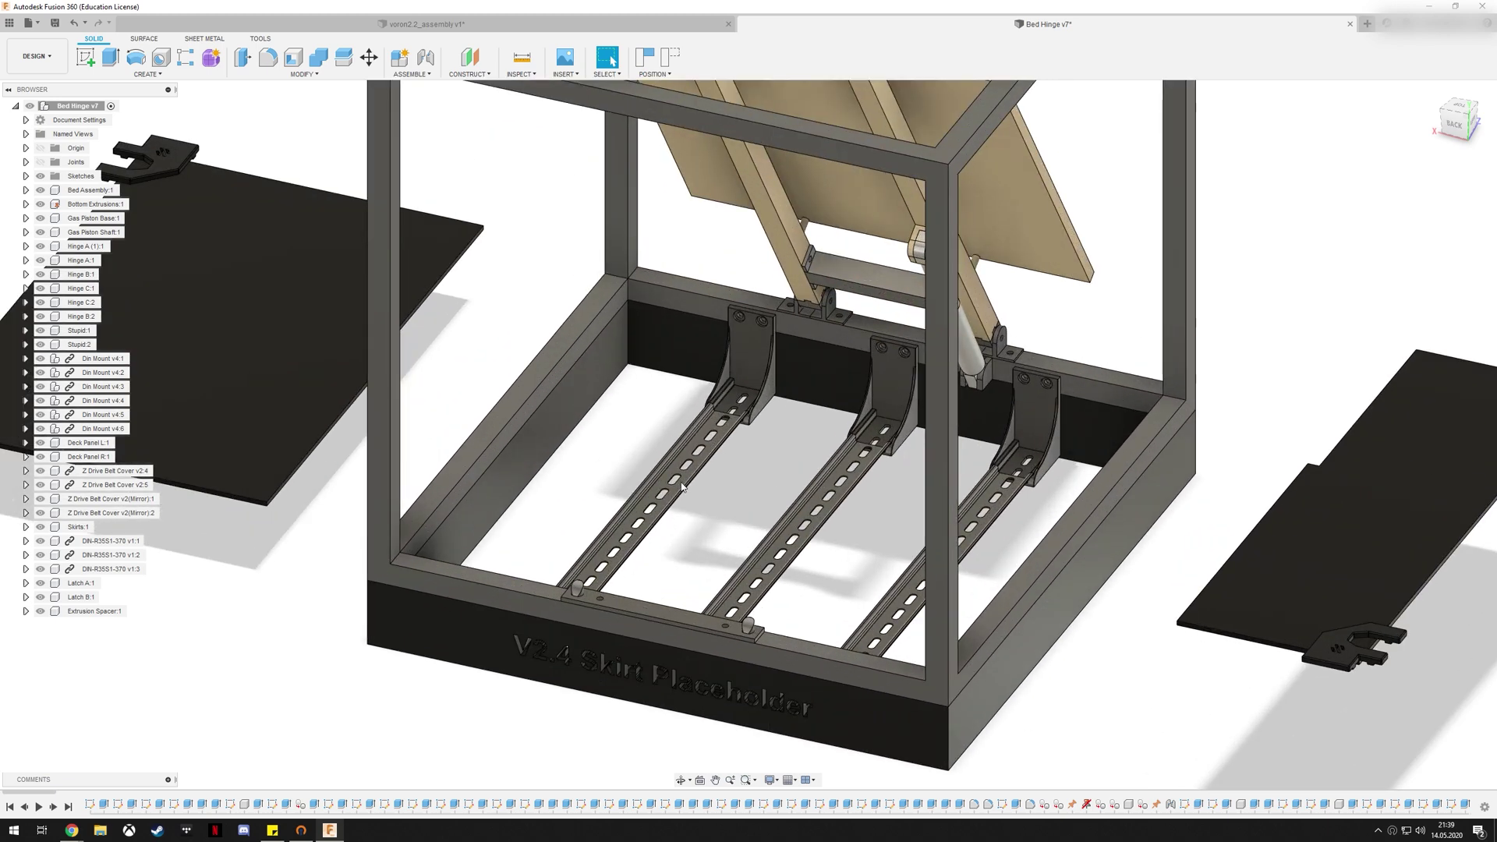
shift+middle_drag(755, 487, 776, 525)
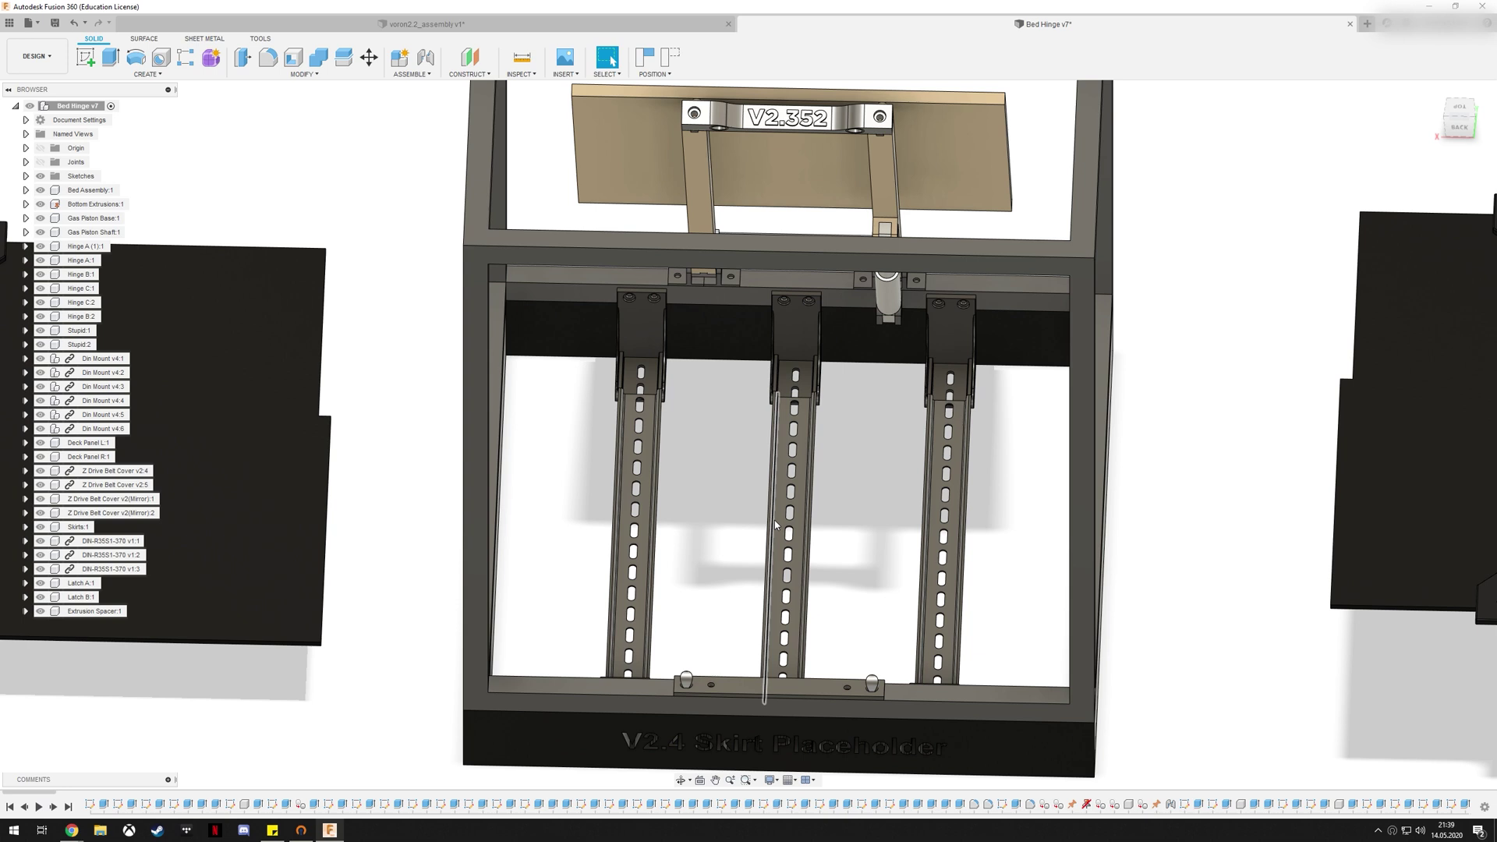
scroll(816, 434, down, 3)
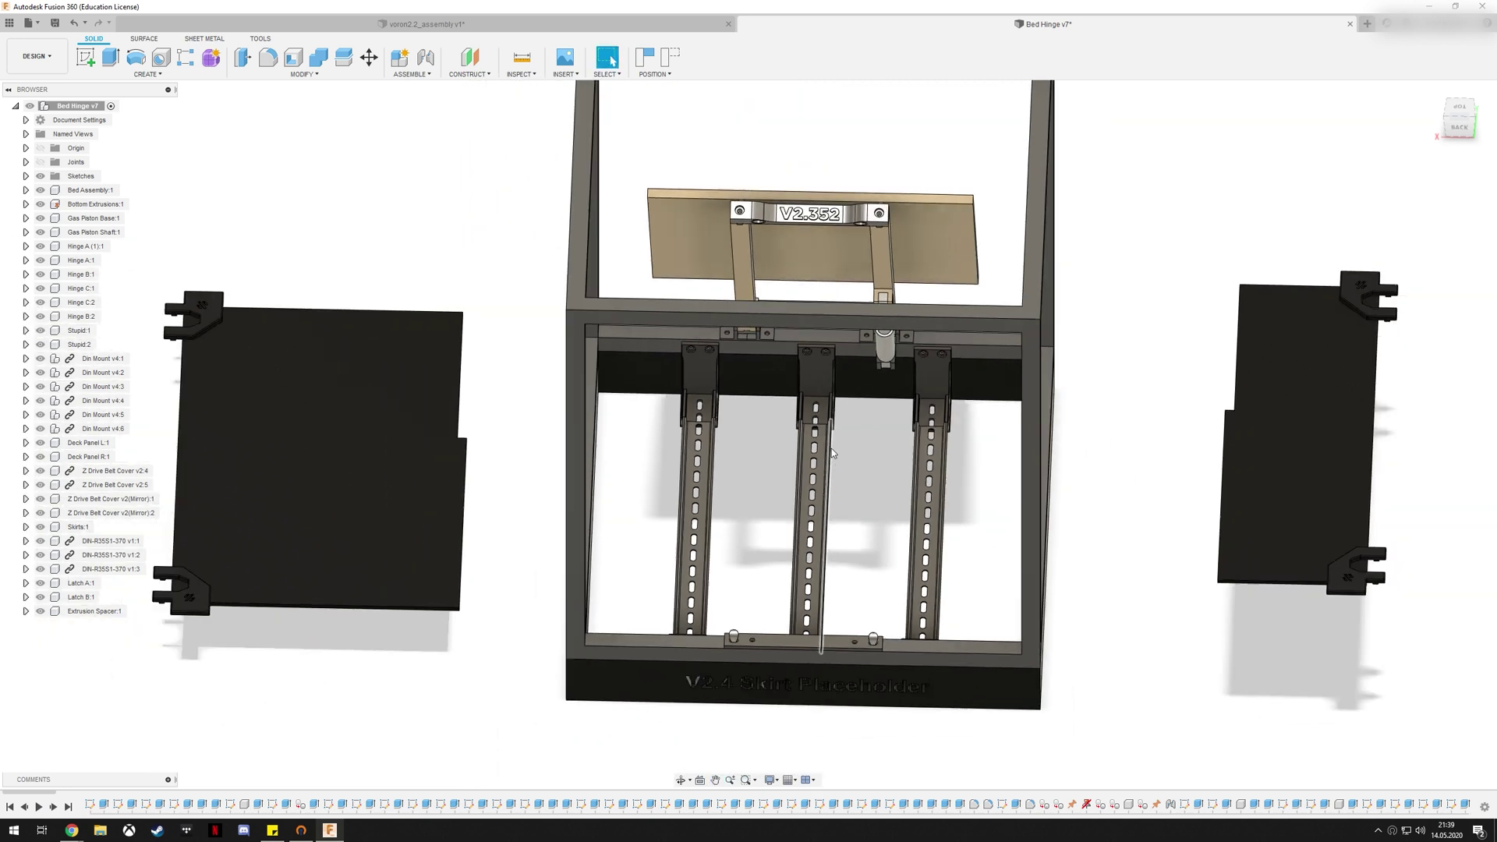
middle_drag(859, 437, 848, 455)
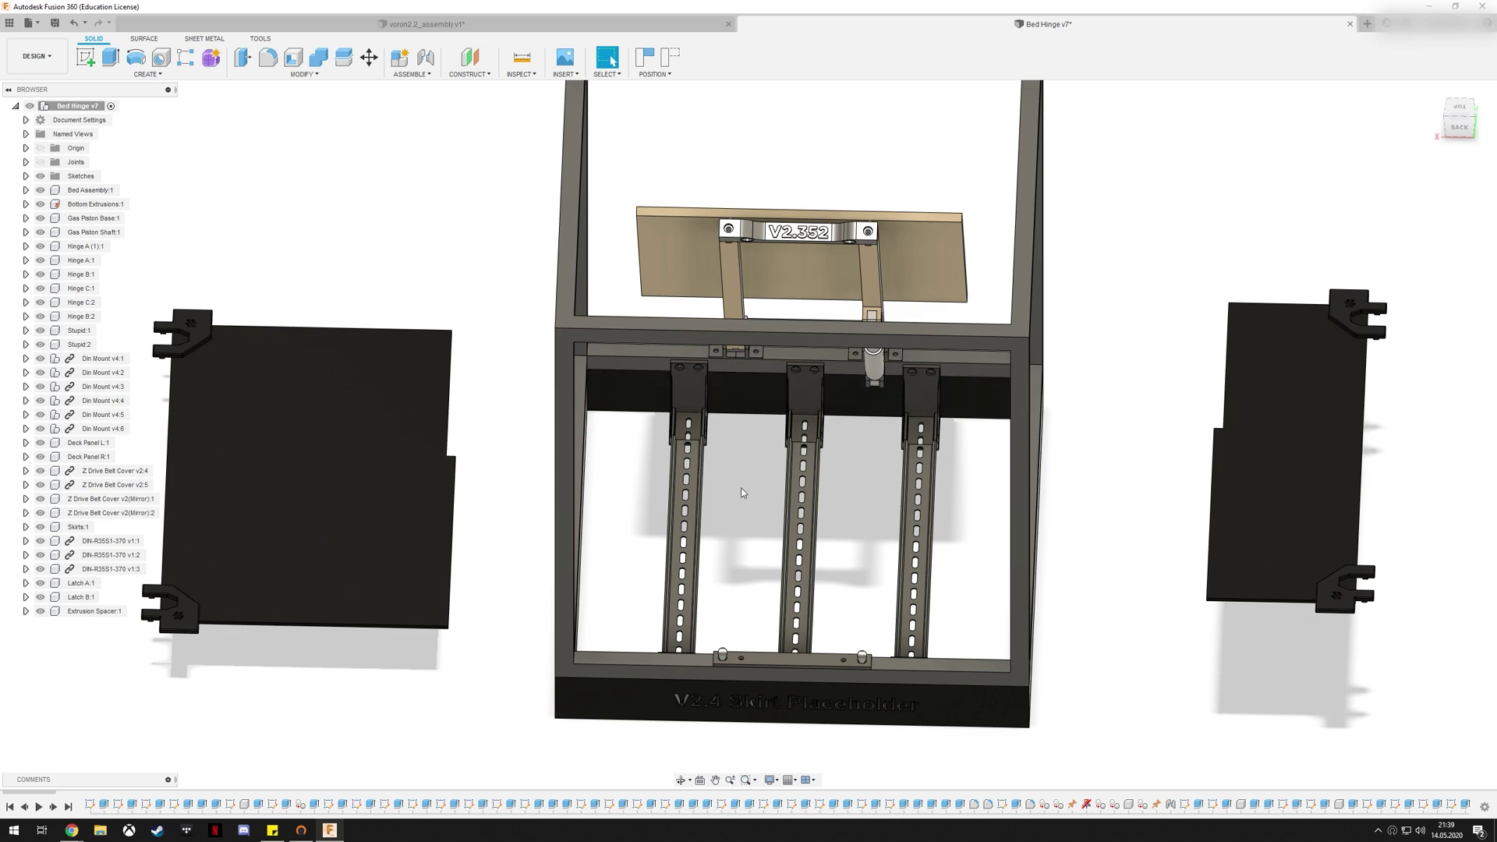
Examine the whole printer frame from the rear corner, from above and straight from behind, with the bed raised and deck panels removed
shift+middle_drag(745, 493, 848, 524)
scroll(844, 480, down, 2)
middle_drag(910, 487, 873, 499)
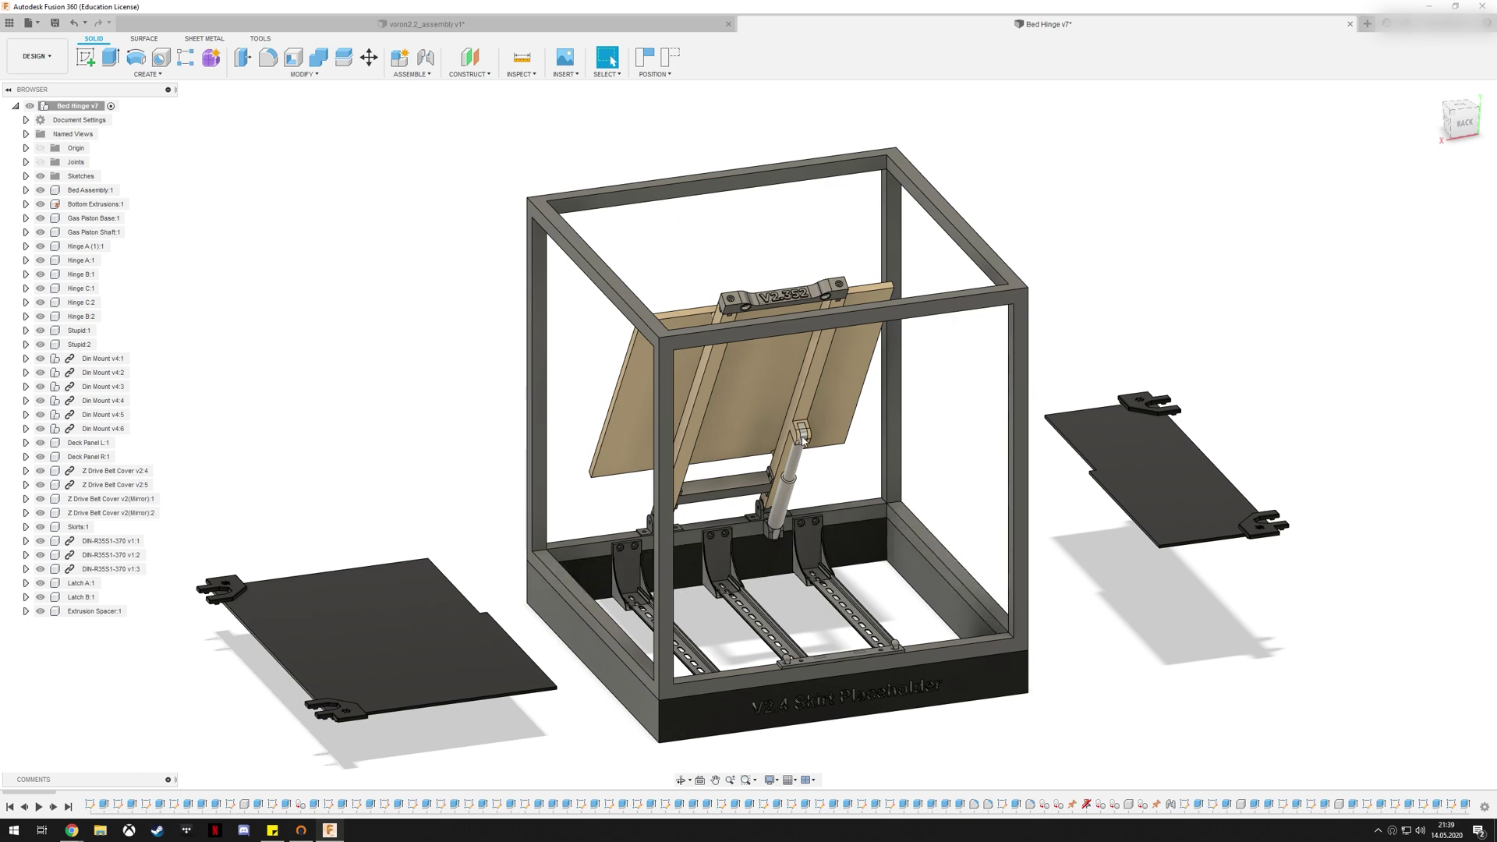
mouse_move(804, 441)
shift+middle_down()
mouse_move(797, 423)
mouse_move(825, 427)
shift+middle_up()
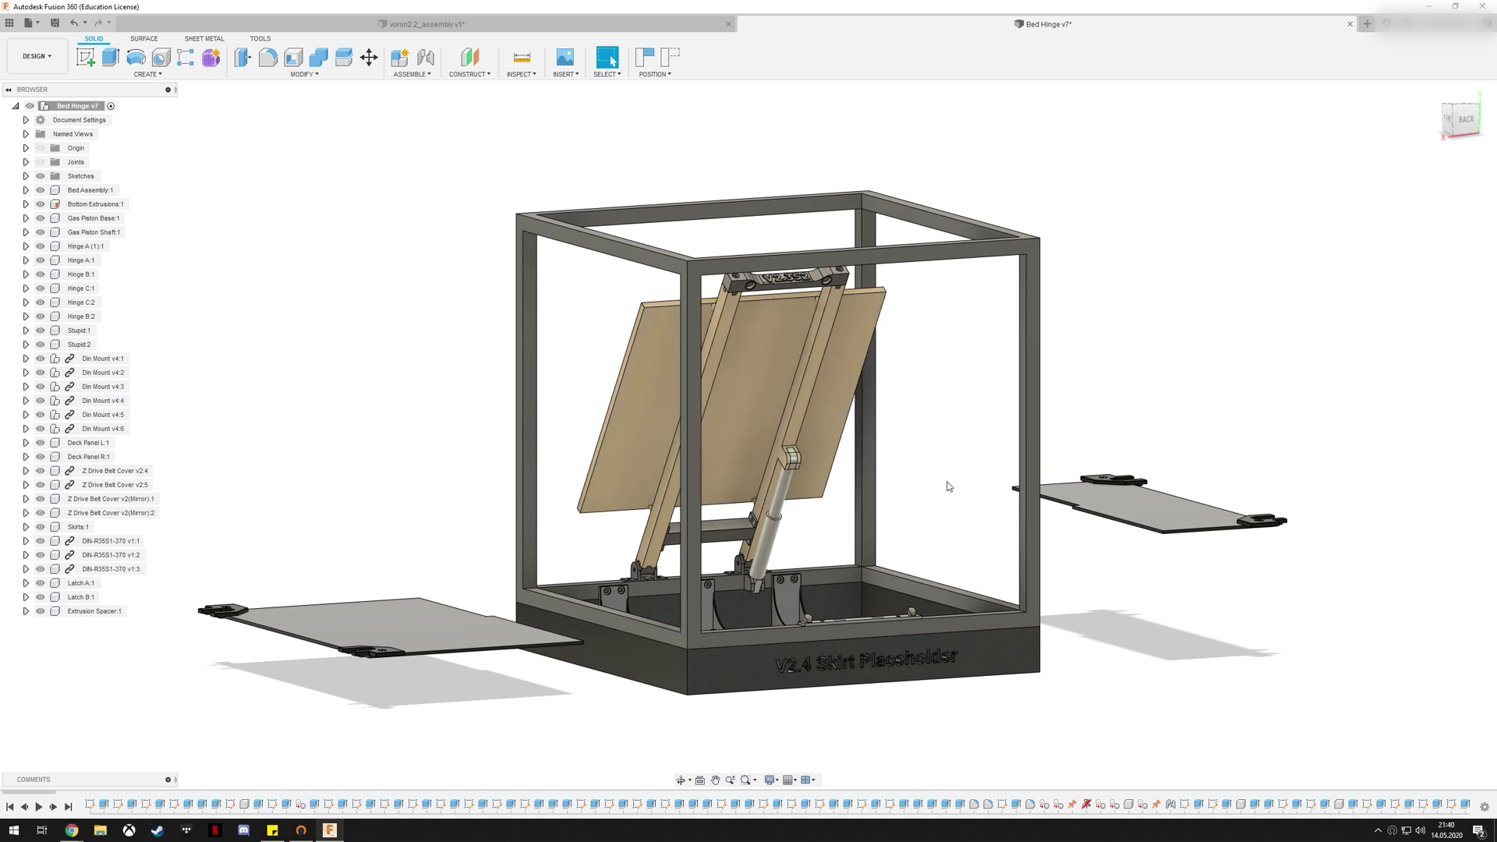
shift+middle_drag(936, 505, 971, 491)
shift+middle_drag(779, 592, 796, 558)
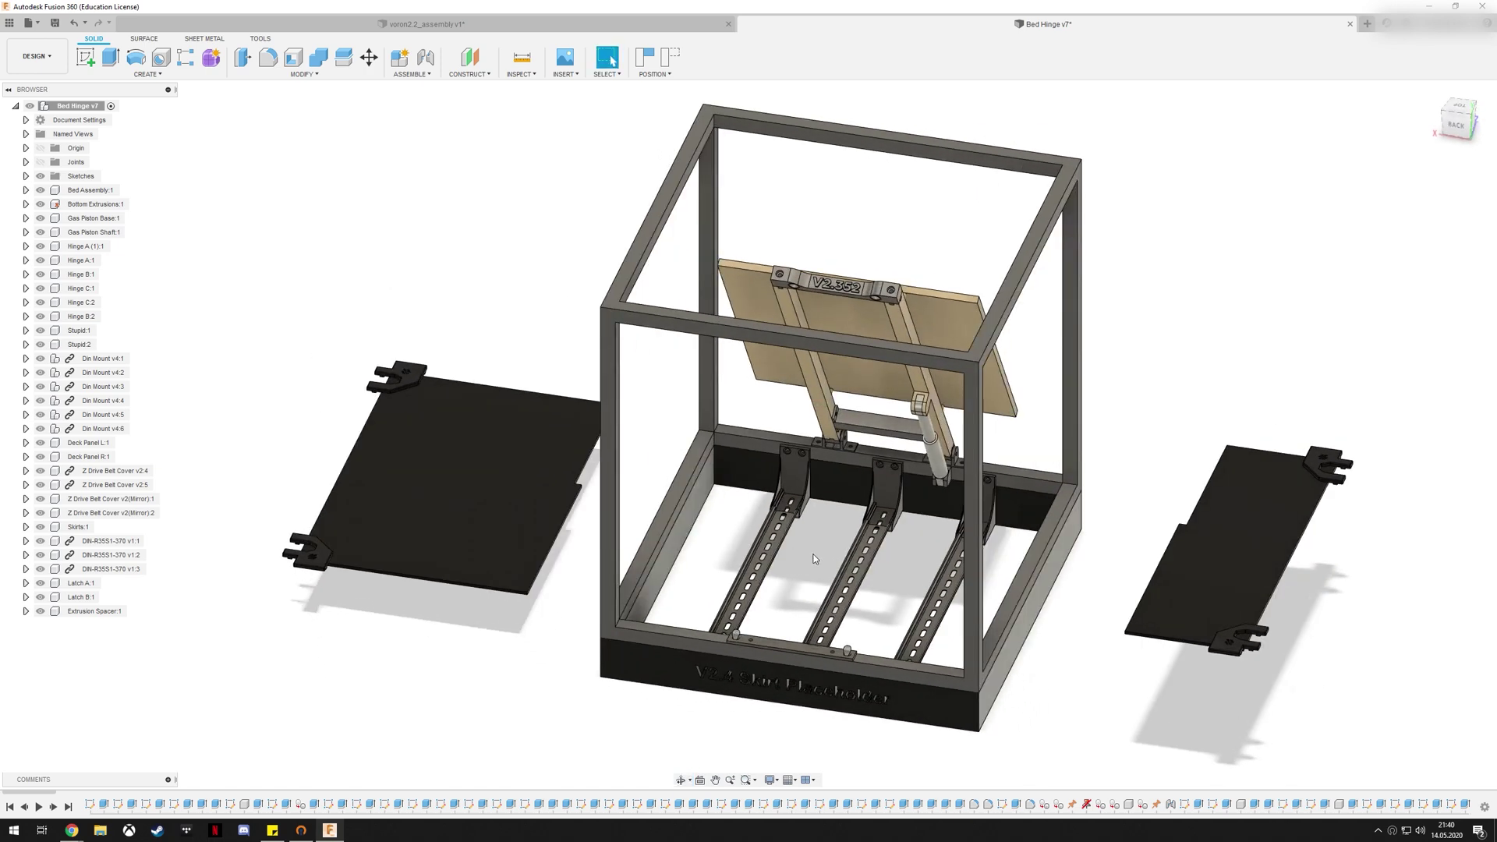
scroll(717, 530, down, 2)
middle_drag(984, 511, 838, 500)
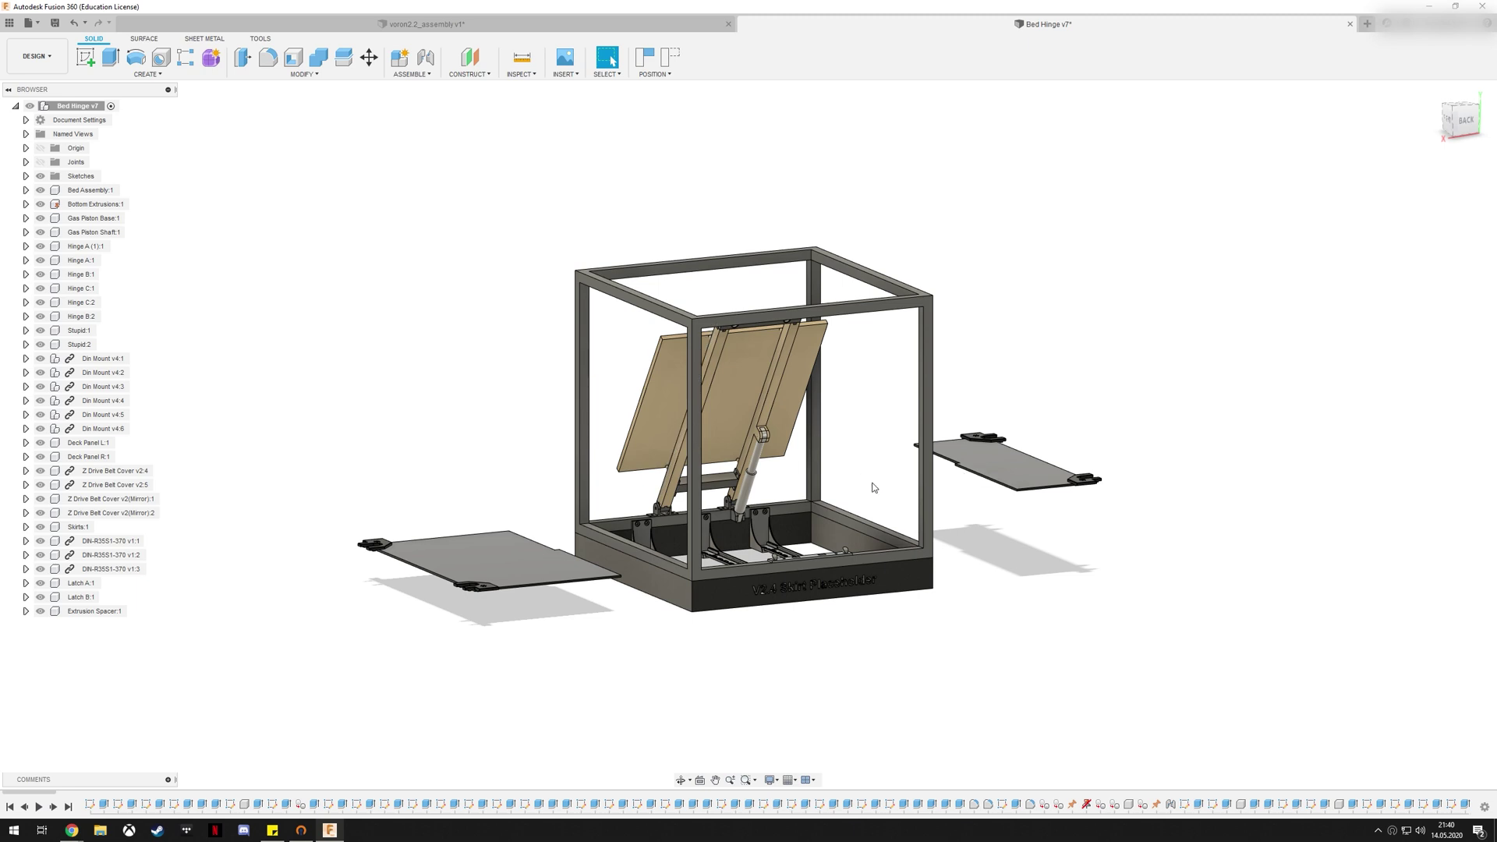
middle_drag(845, 504, 857, 552)
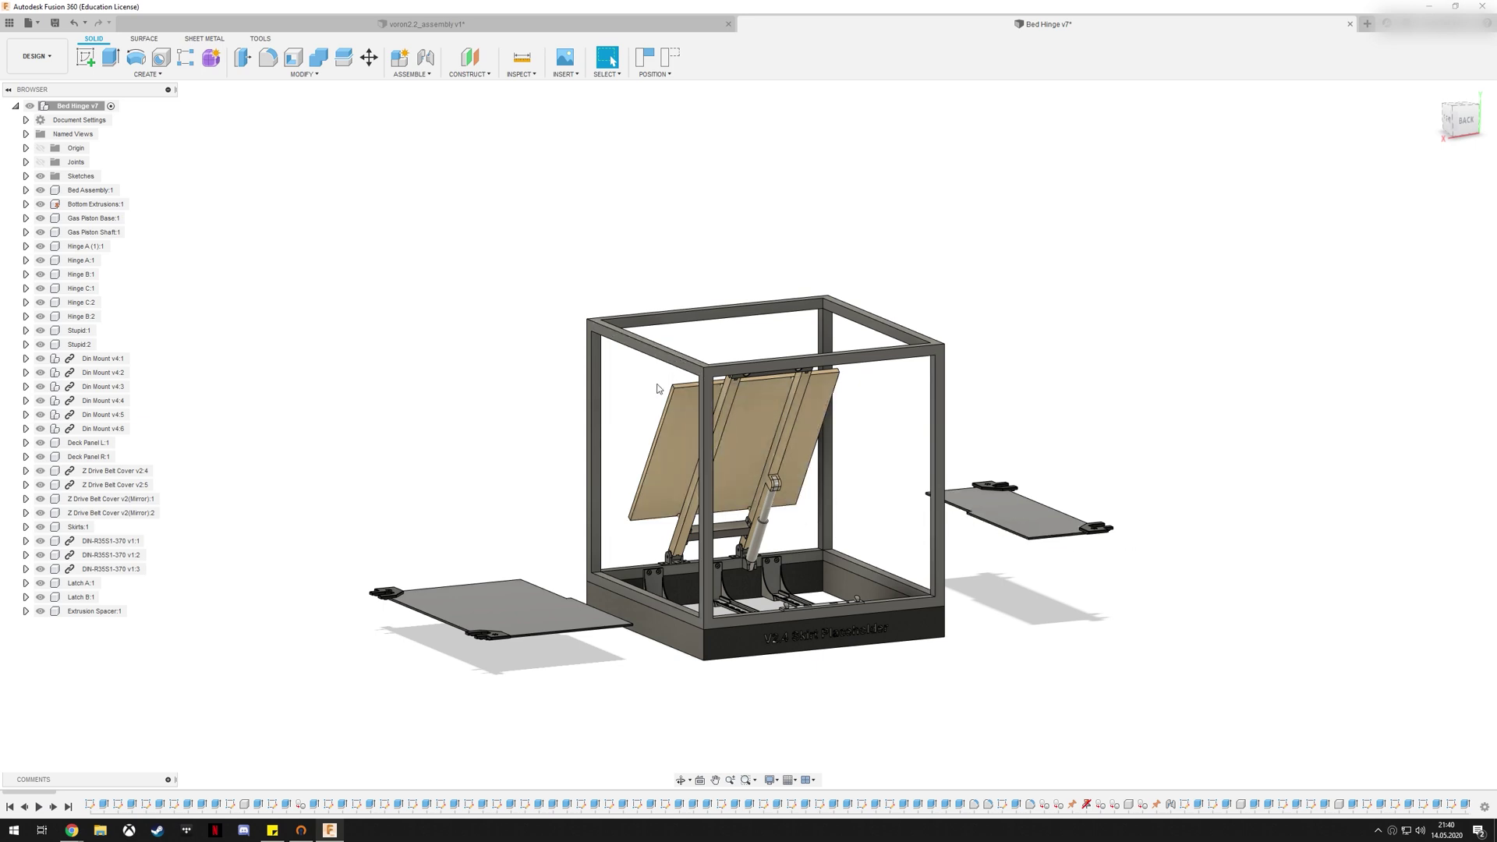
shift+middle_drag(1093, 414, 1068, 412)
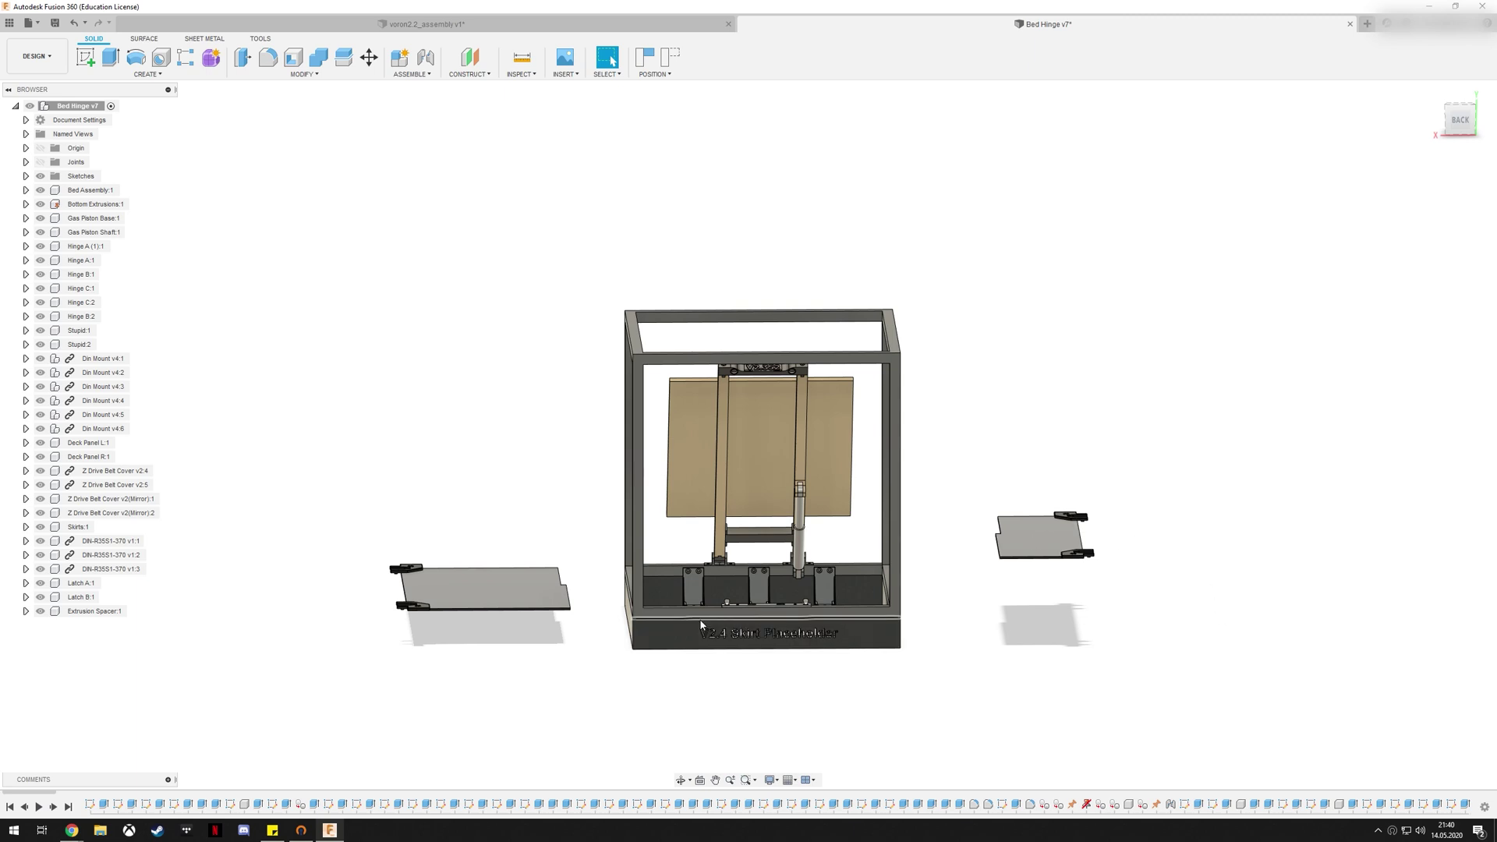
shift+middle_drag(701, 625, 712, 679)
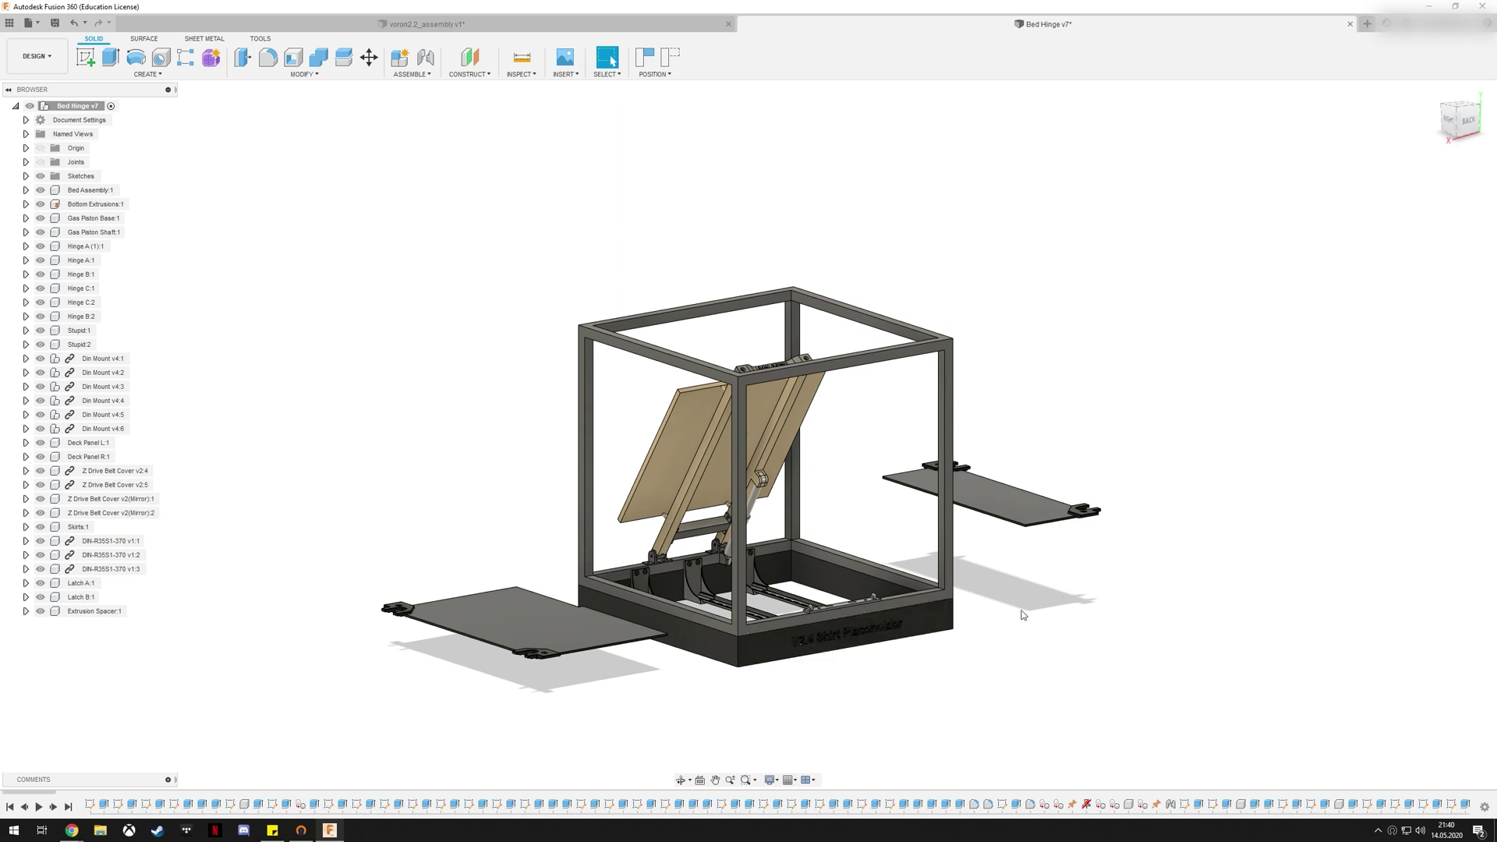
shift+middle_drag(981, 550, 994, 482)
scroll(929, 571, up, 2)
scroll(993, 482, down, 2)
scroll(994, 486, up, 5)
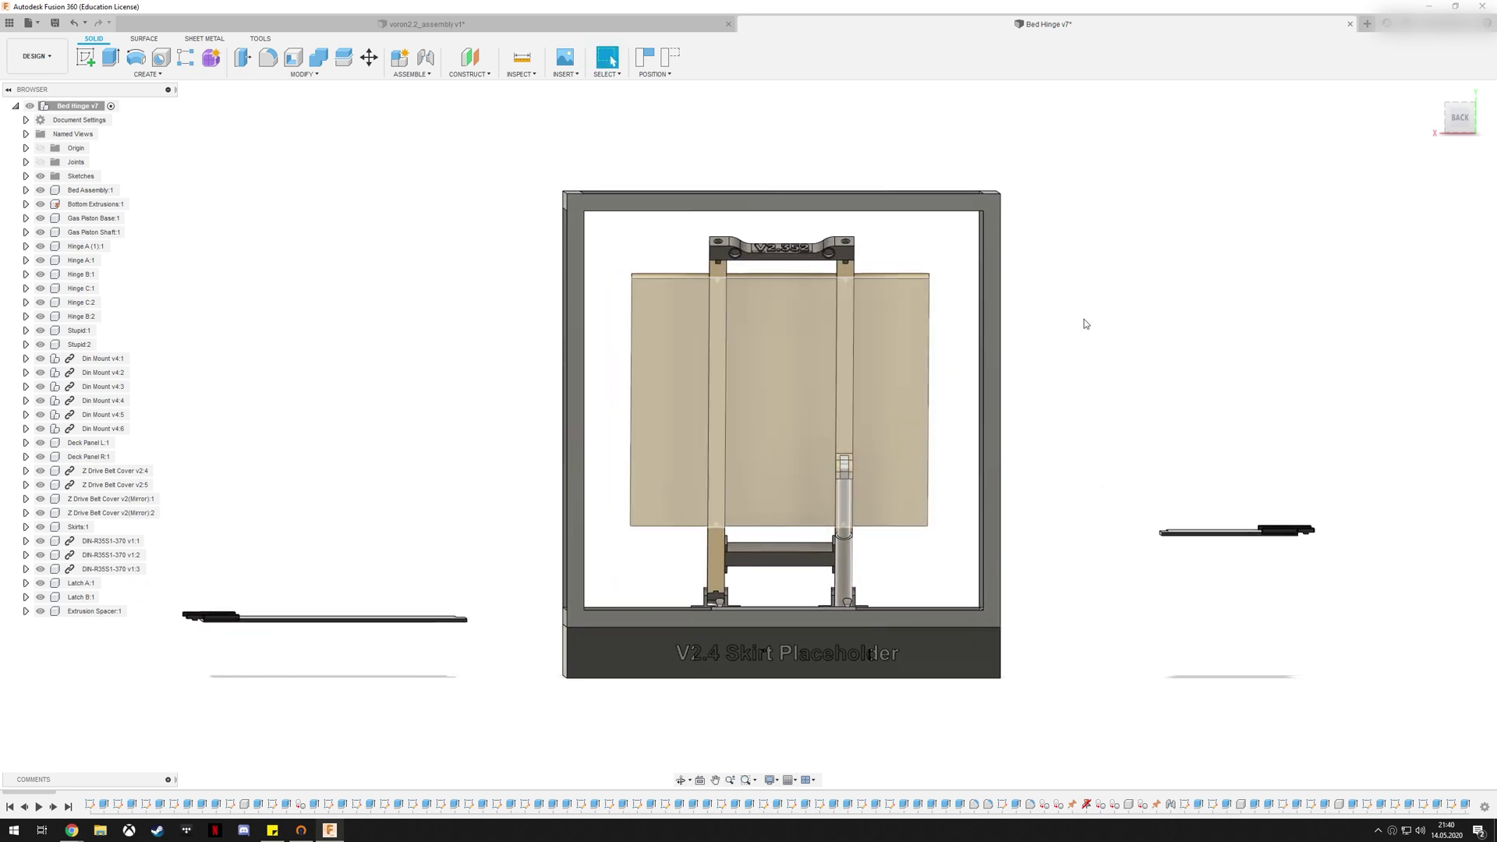
scroll(949, 427, down, 1)
mouse_move(1053, 508)
middle_down()
mouse_move(1089, 488)
mouse_move(1075, 497)
middle_up()
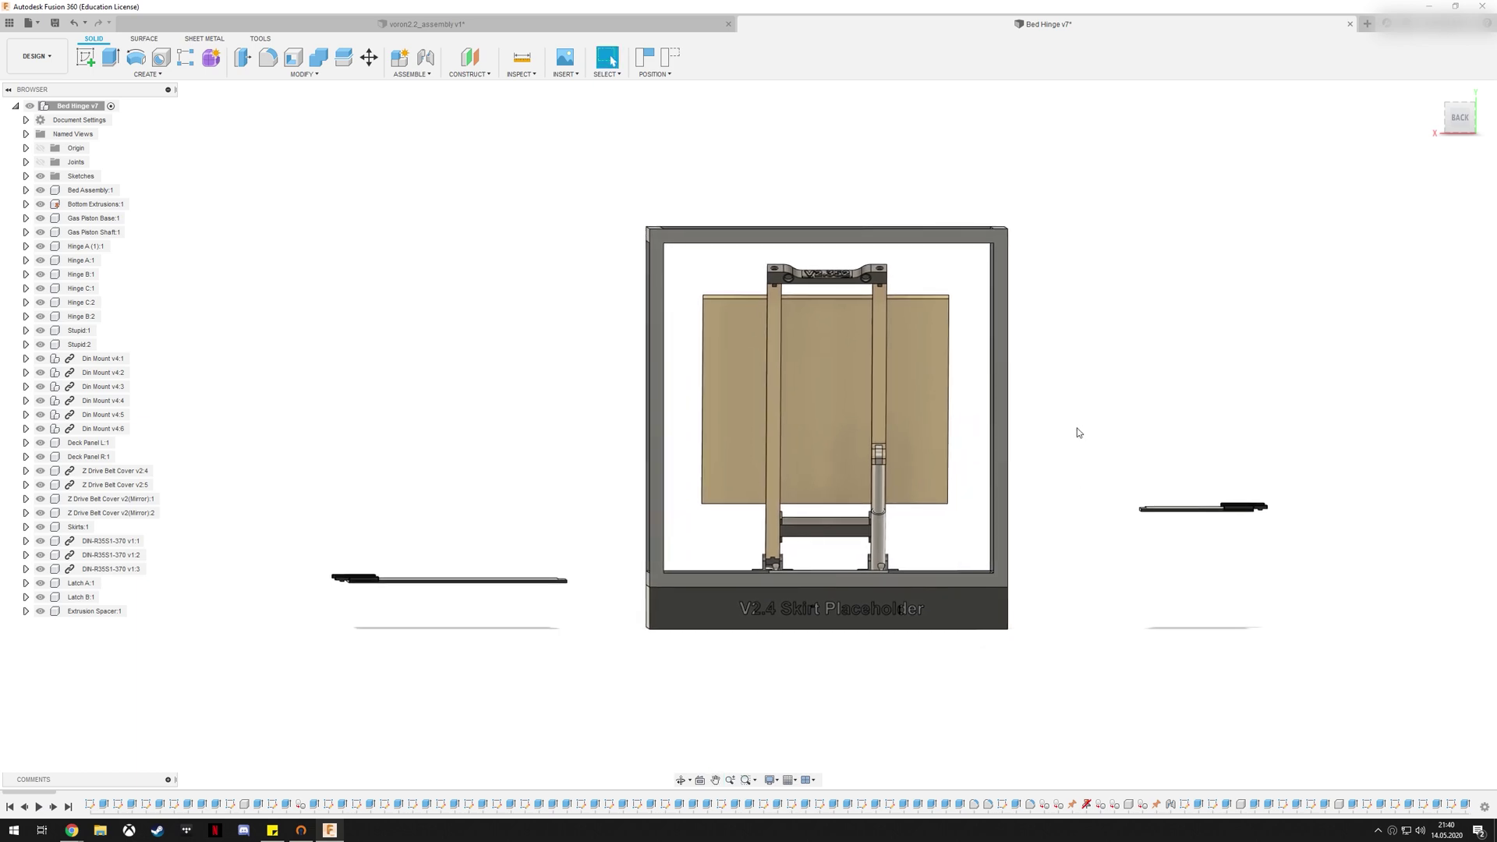